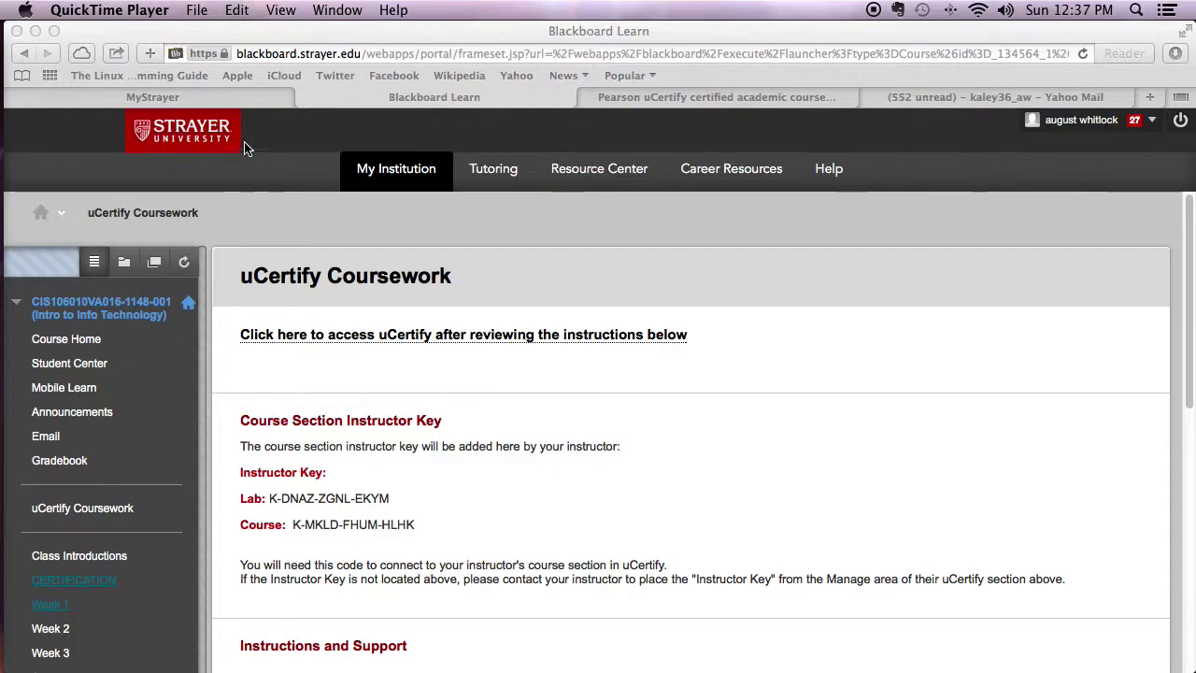
Skim Blackboard's uCertify Coursework page, highlighting the heading and Lab instructor key, then go to uCertify's course list.
left_click(365, 480)
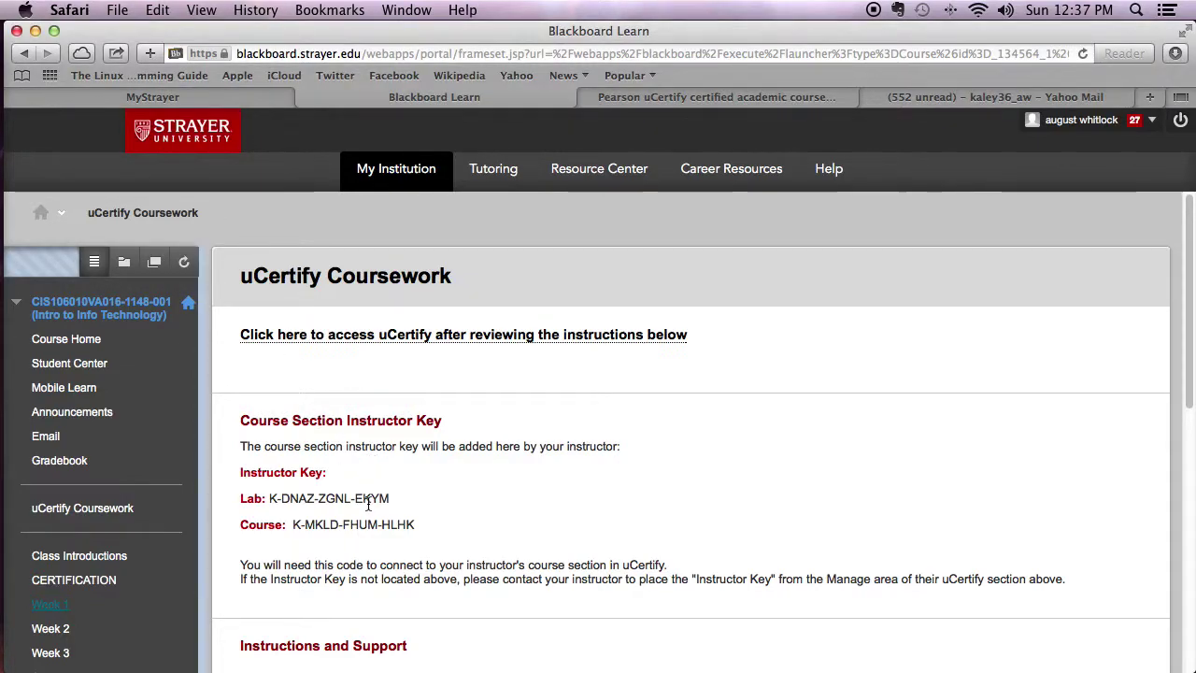
scroll(368, 502, "down", 10)
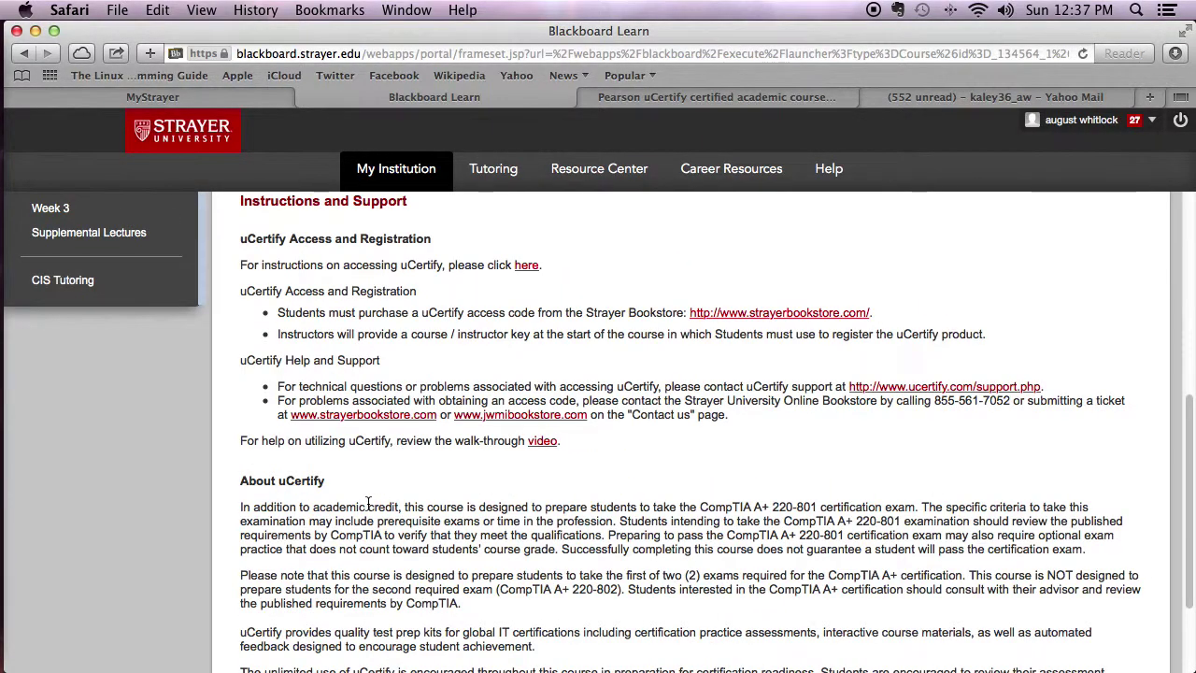
scroll(368, 503, "up", 10)
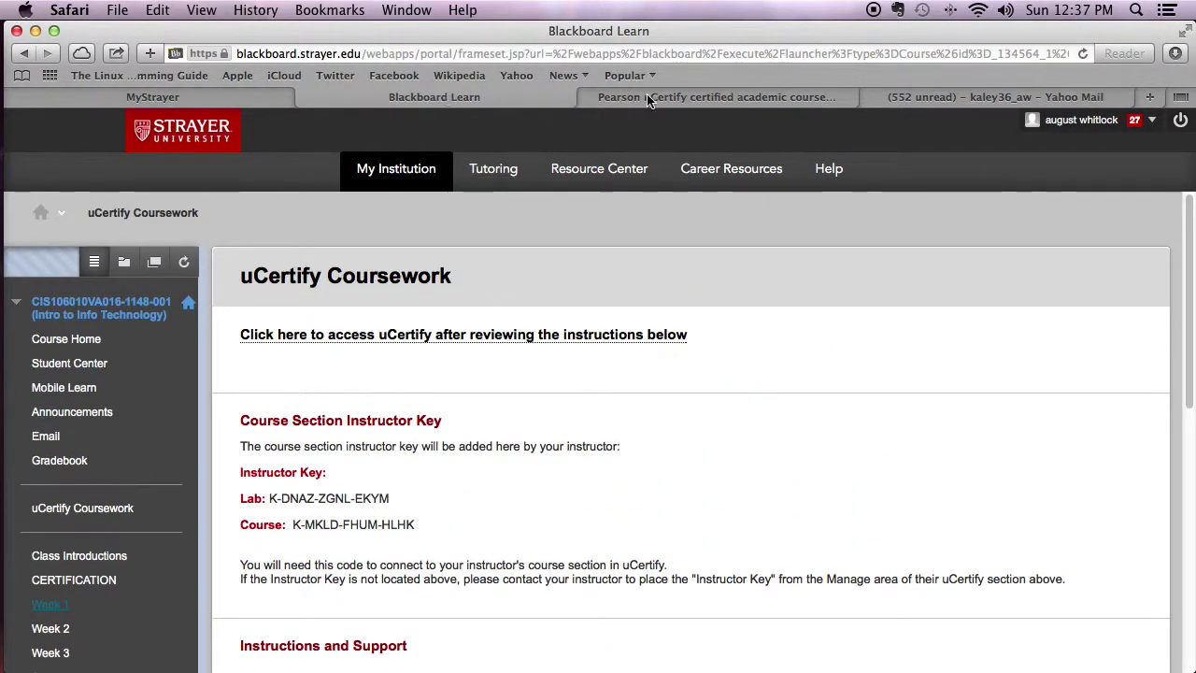
left_click_drag(243, 274, 485, 274)
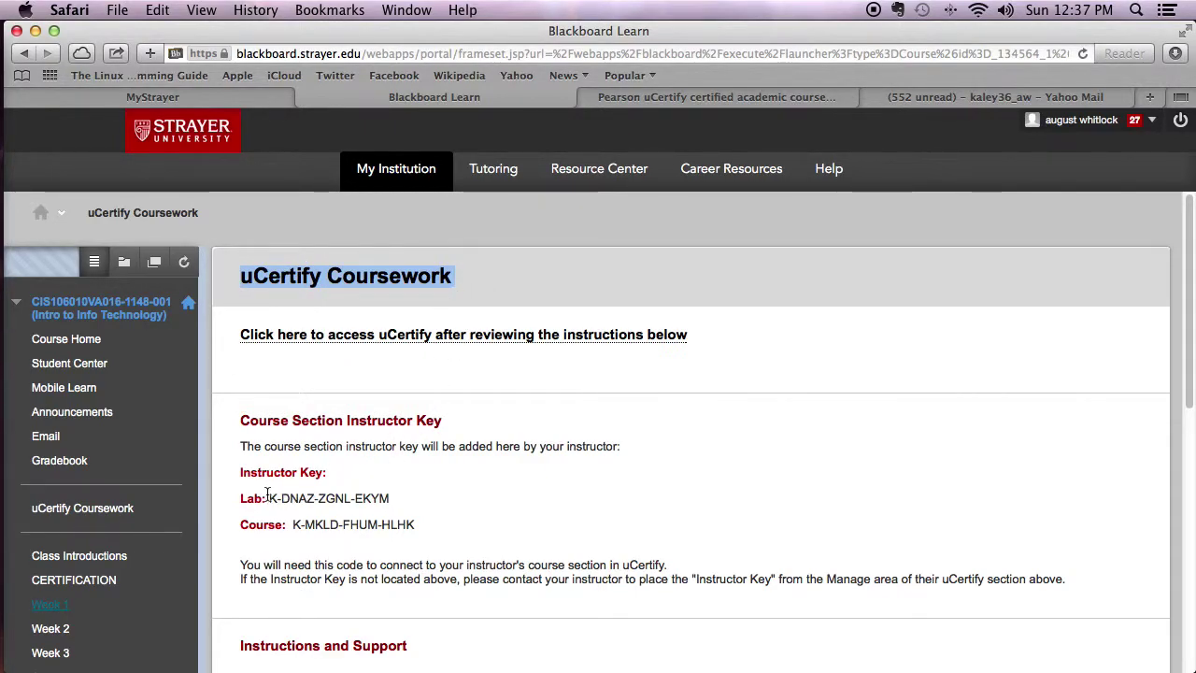
left_click_drag(392, 502, 233, 498)
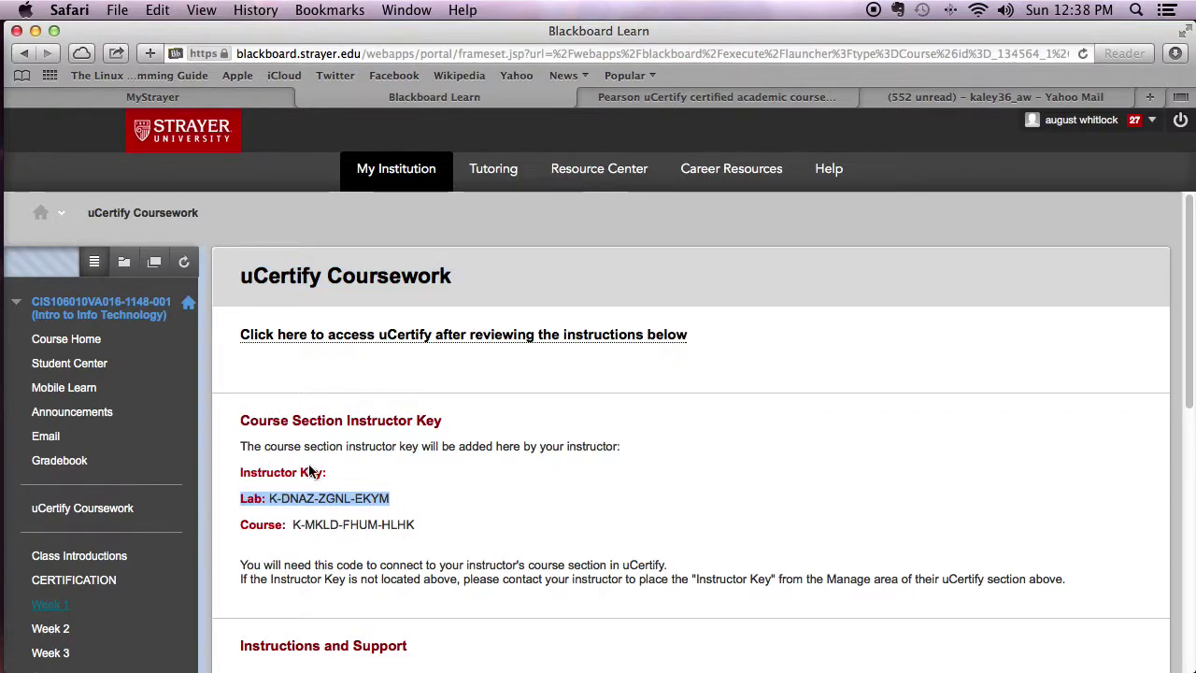
left_click_drag(333, 472, 235, 471)
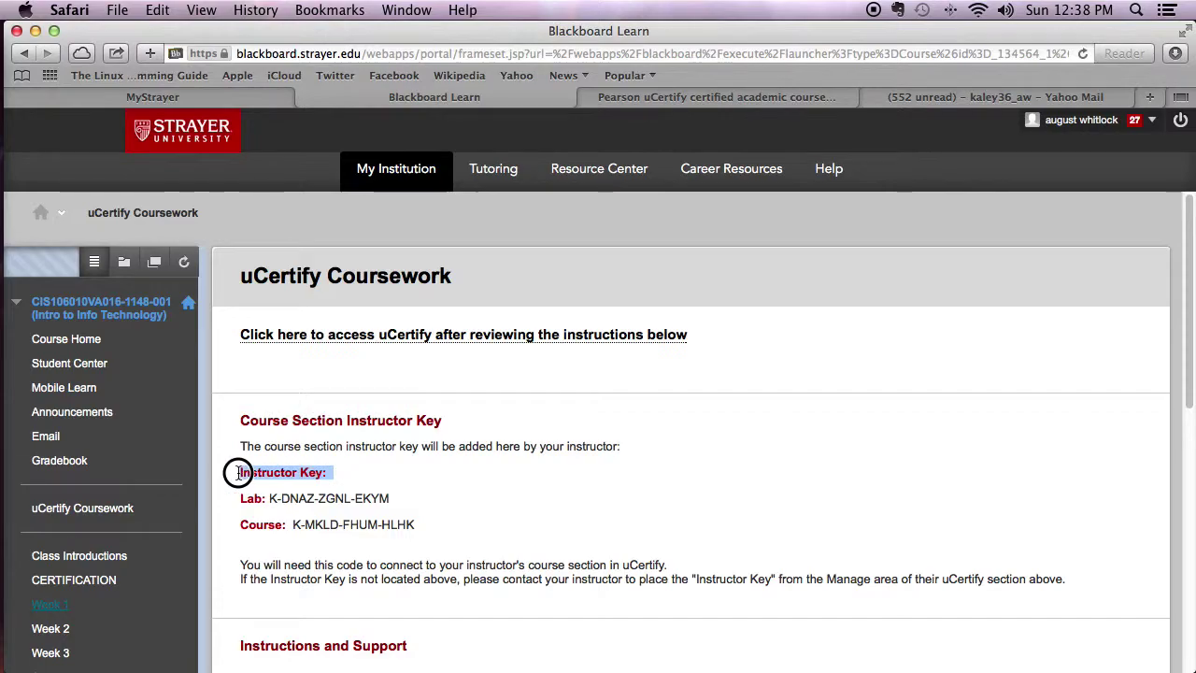
left_click(335, 439)
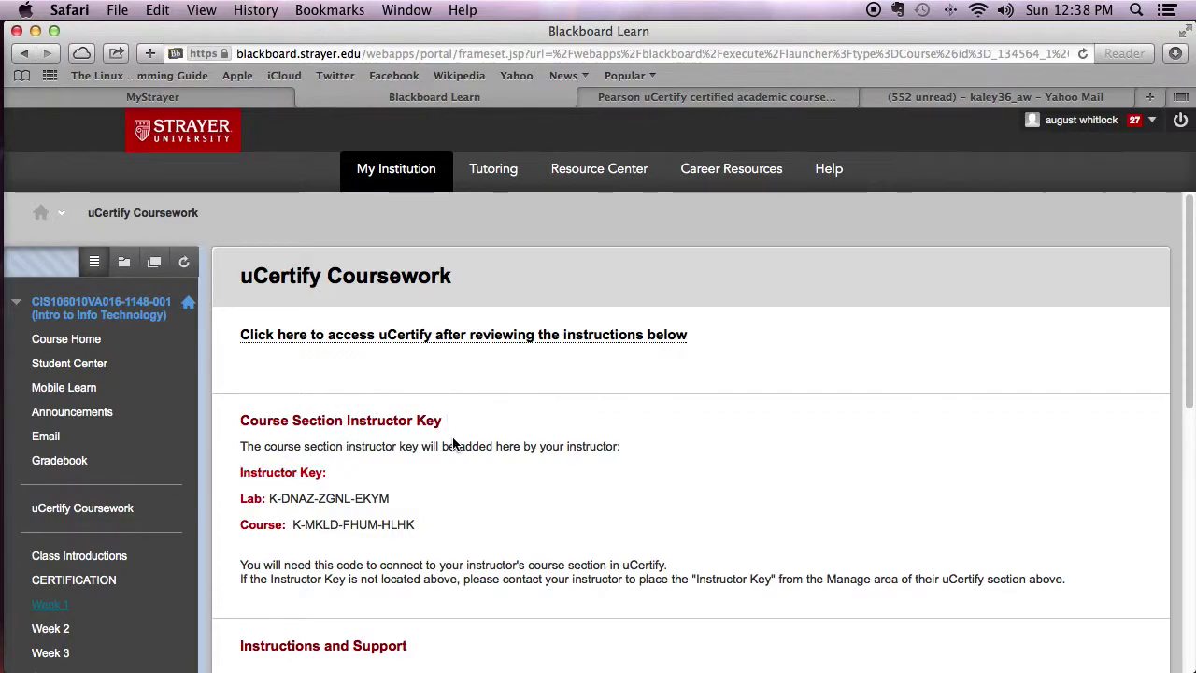
left_click(676, 99)
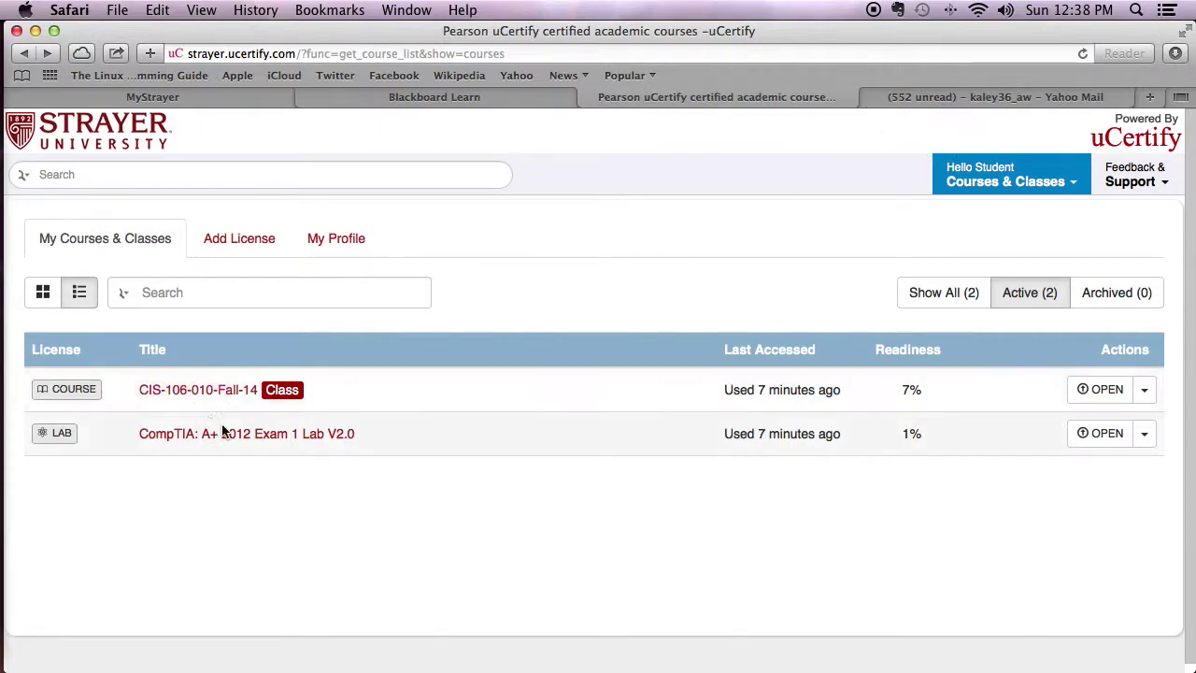
Copy the access code from the CIS106UCERTIFY ACCESS CODE email in School Emails, then return to uCertify.
left_click(1005, 99)
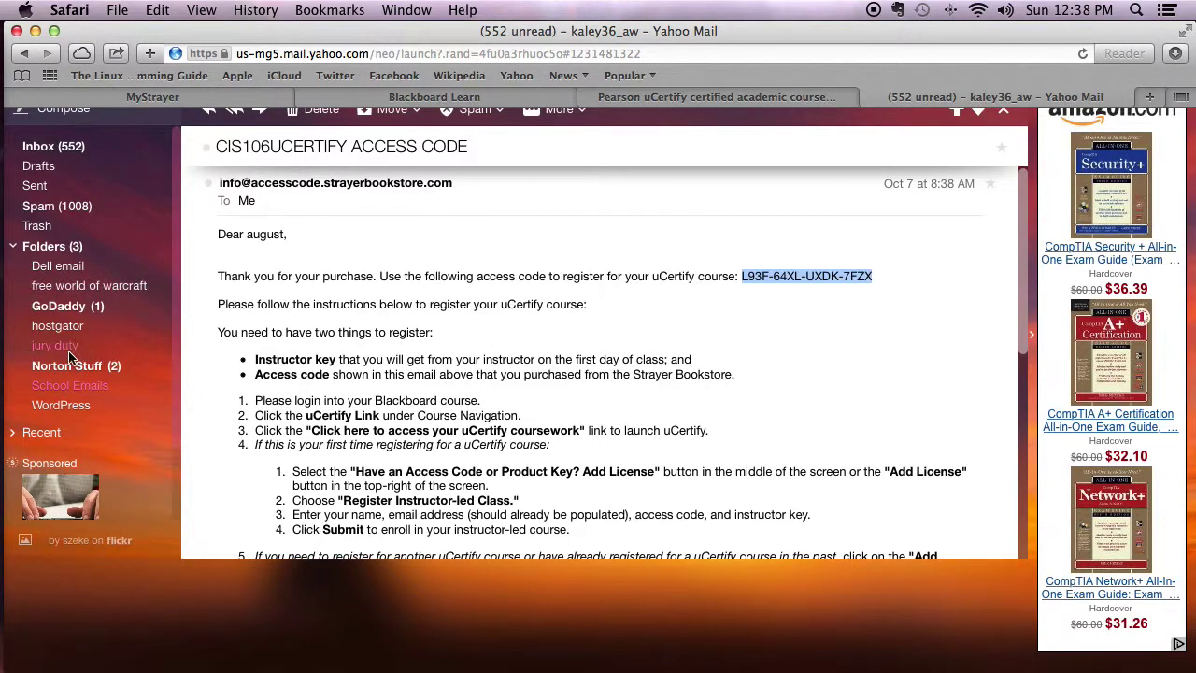
left_click(71, 386)
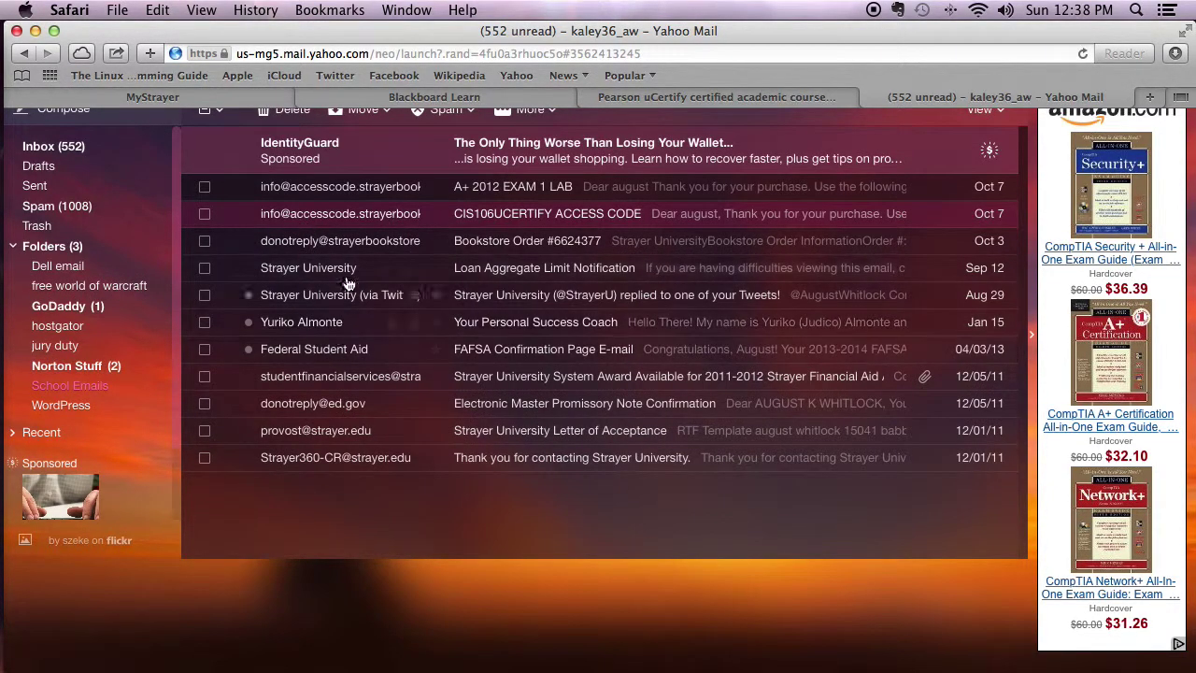
left_click(577, 216)
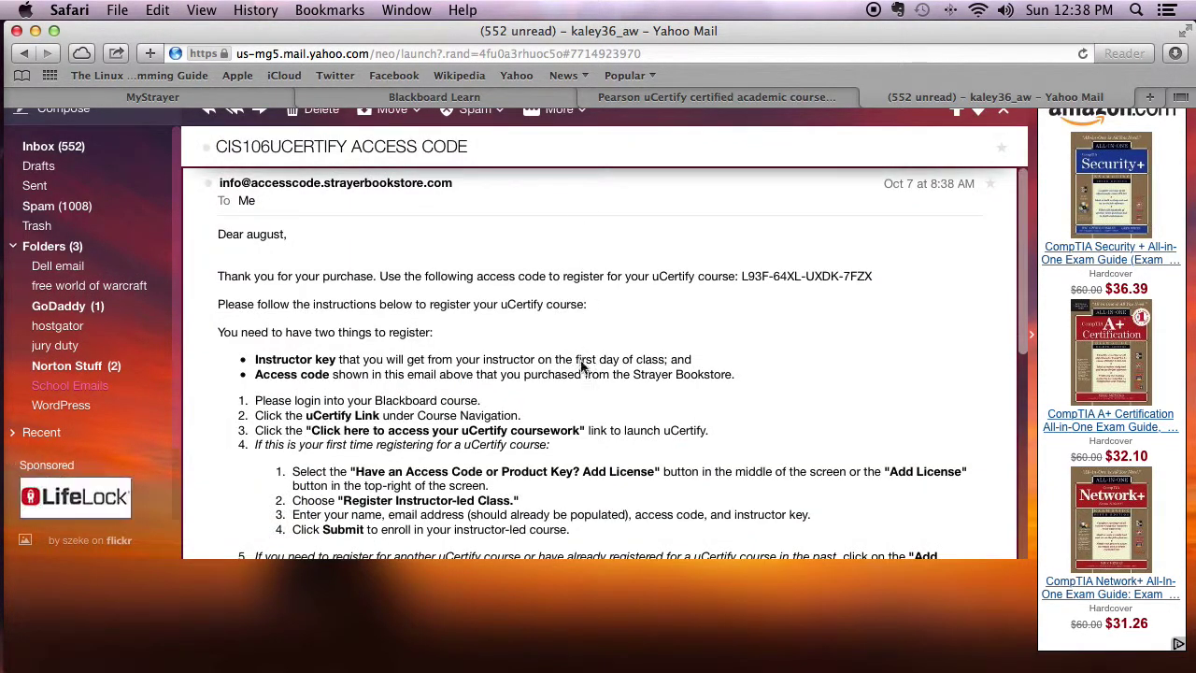
left_click_drag(741, 276, 880, 276)
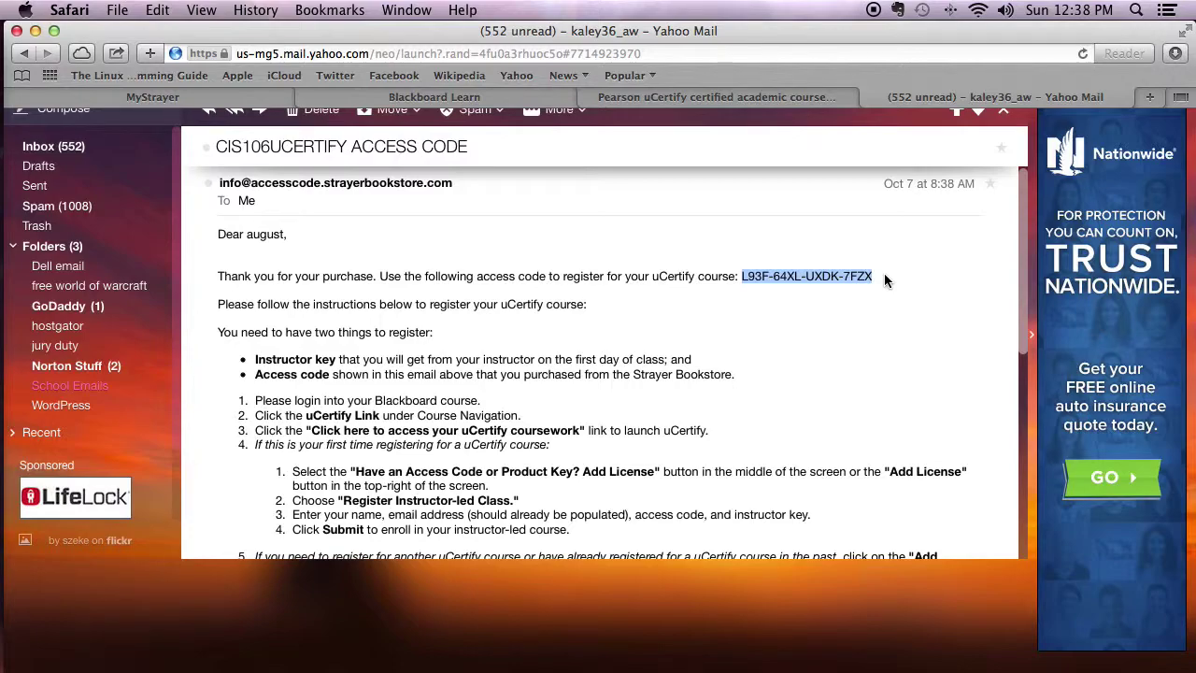
left_click(66, 390)
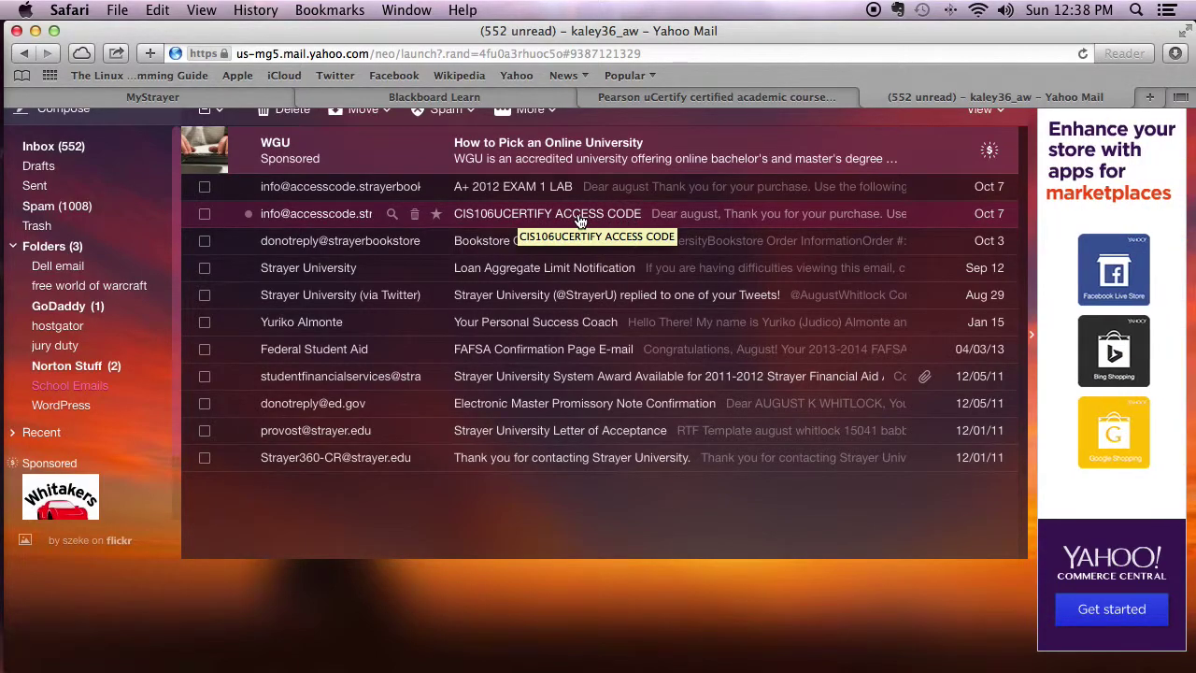
left_click(640, 215)
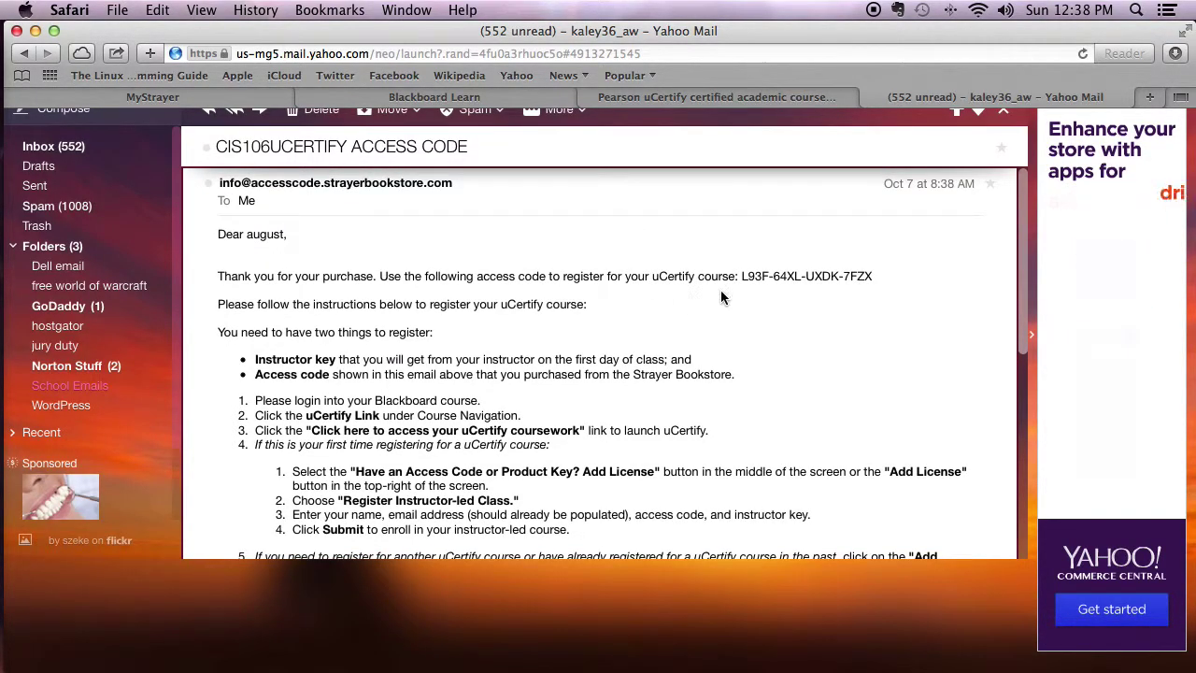
left_click(811, 286)
double_click(864, 284)
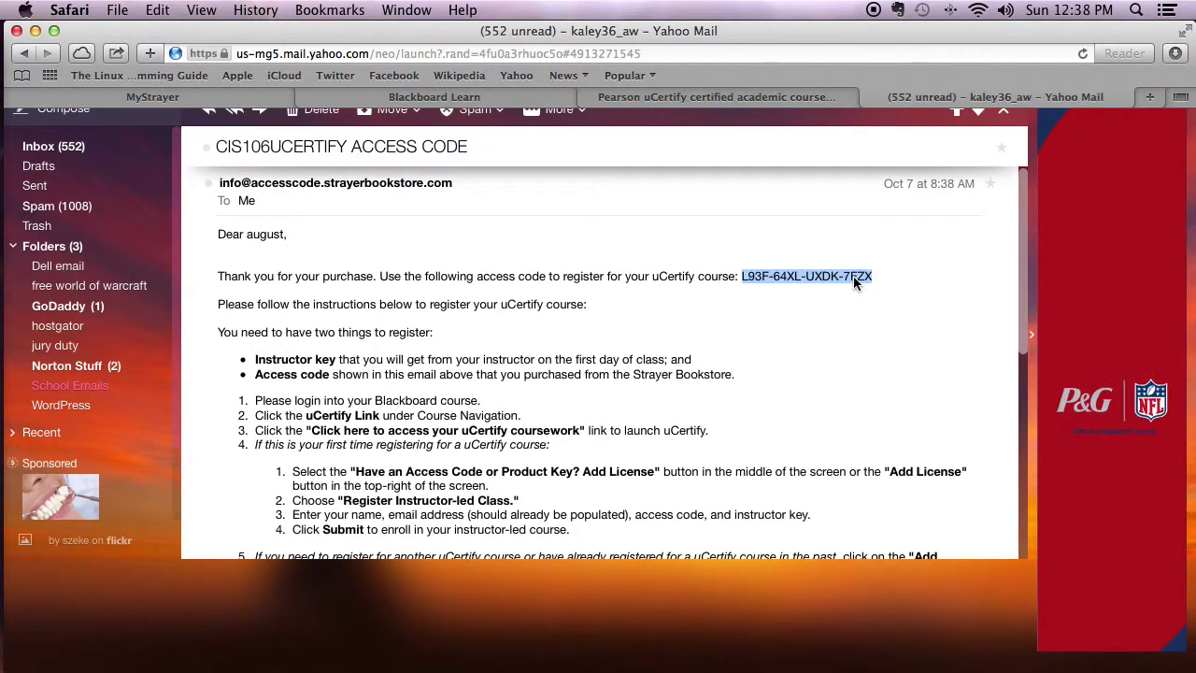
right_click(853, 275)
left_click(870, 337)
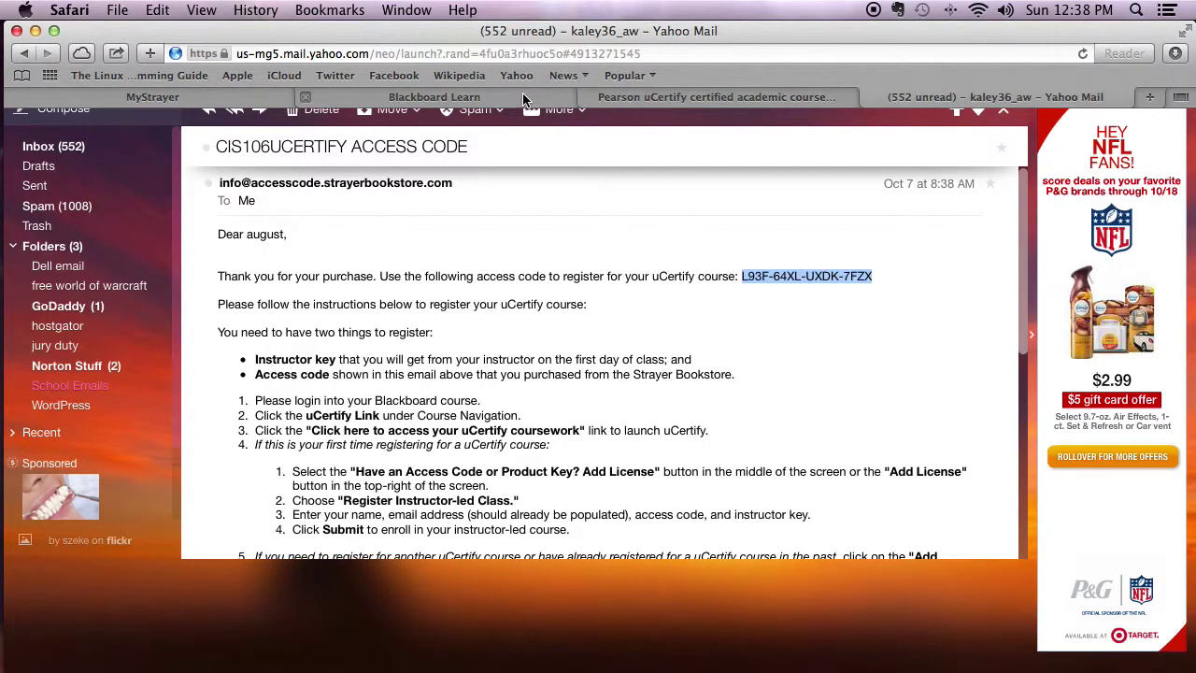
left_click(655, 101)
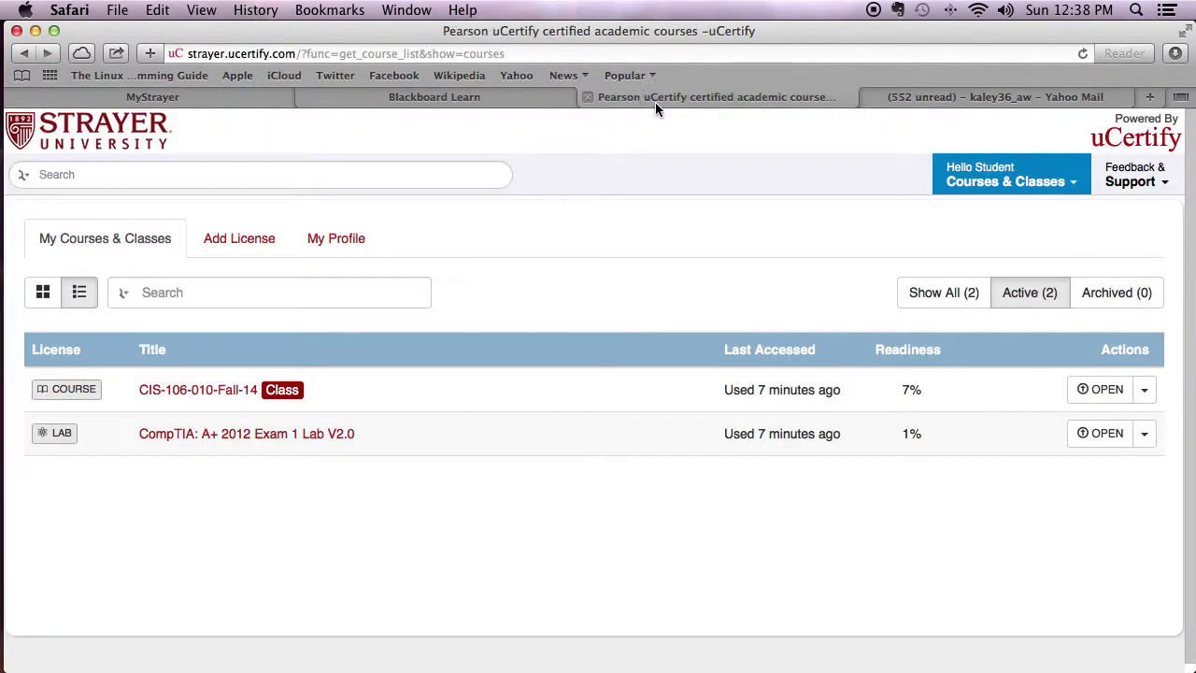
Go to Add License and choose Register Instructor Led Class.
left_click(240, 245)
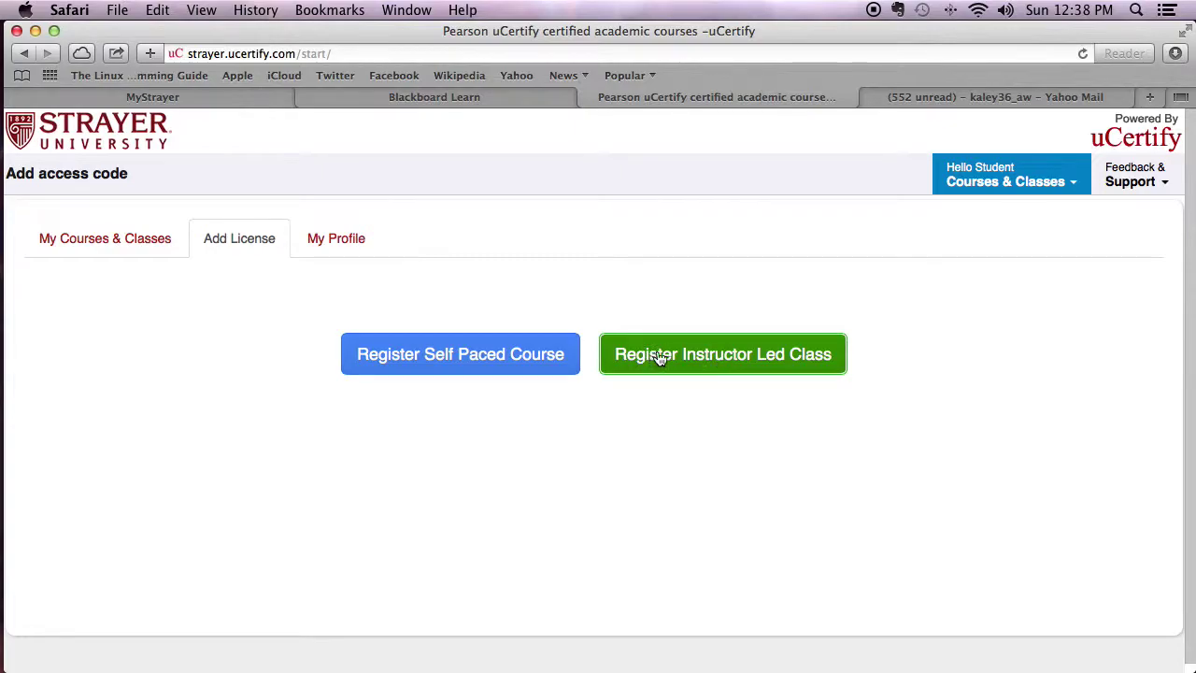
left_click(745, 361)
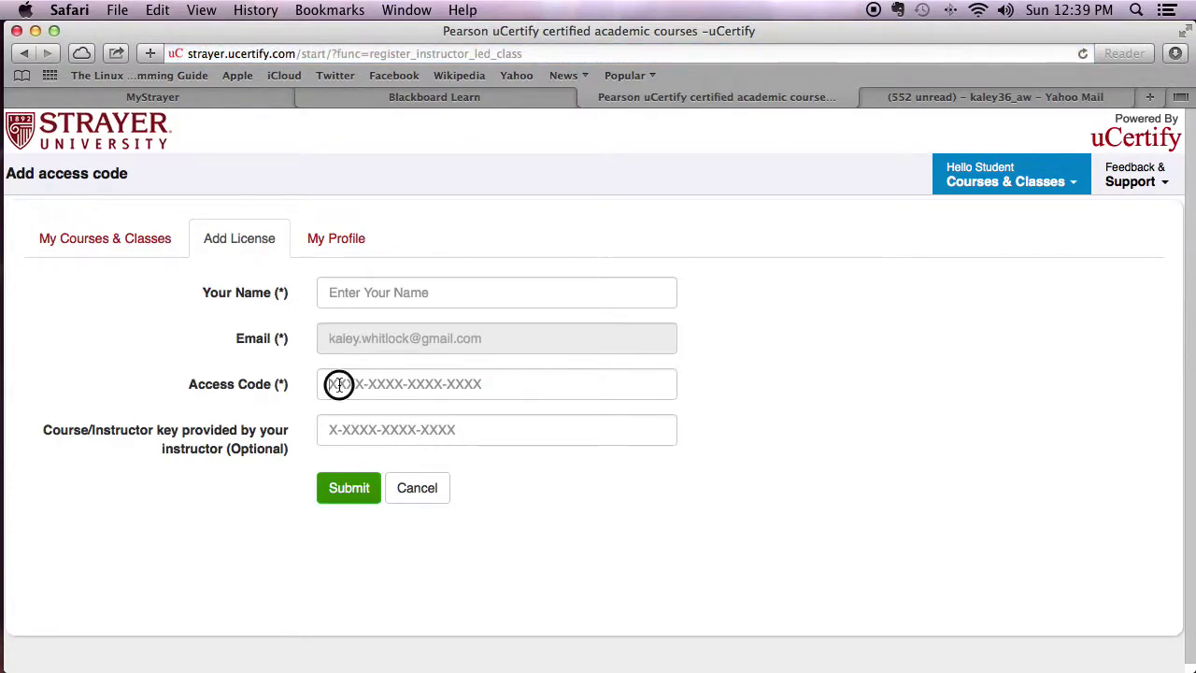
Paste the access code into its field and the Blackboard Lab instructor key into the key field.
right_click(338, 384)
left_click(424, 430)
key("ctrl+shift+Tab")
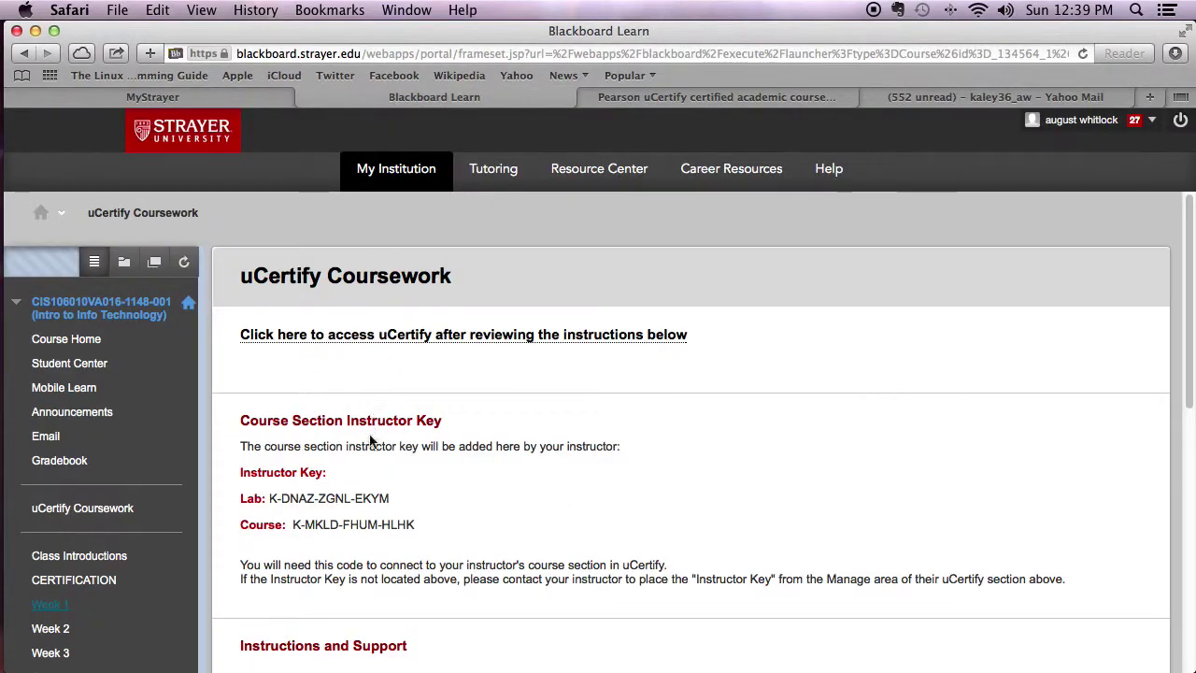
left_click_drag(270, 498, 391, 499)
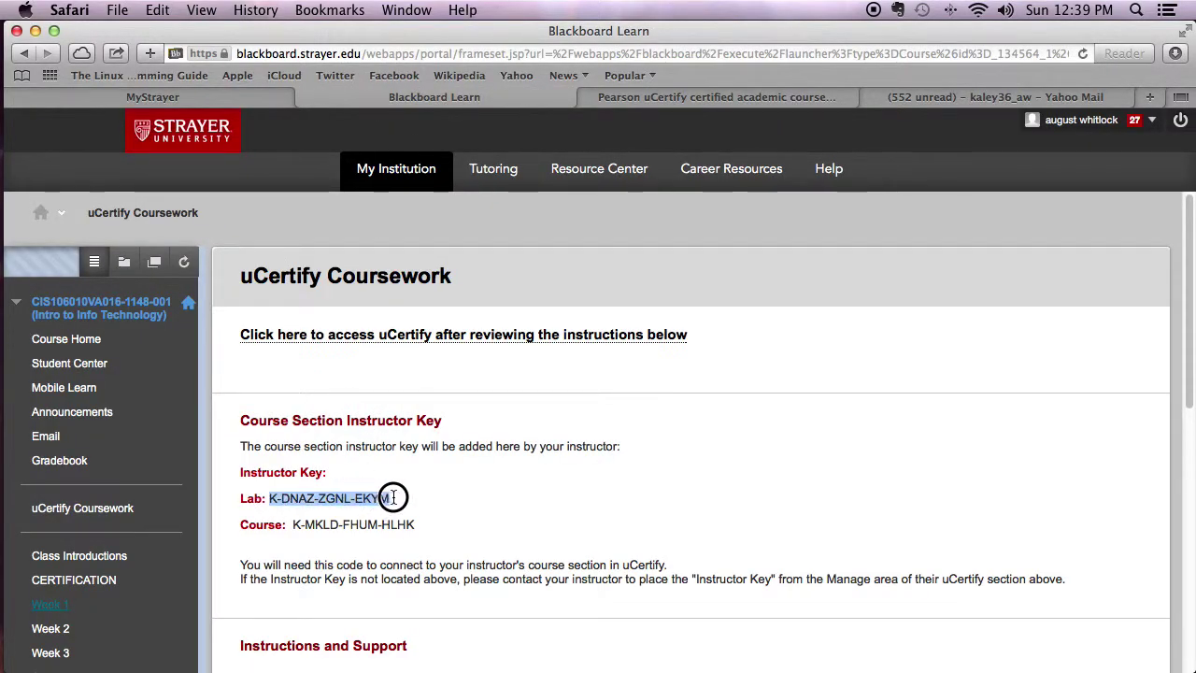
right_click(378, 498)
left_click(418, 553)
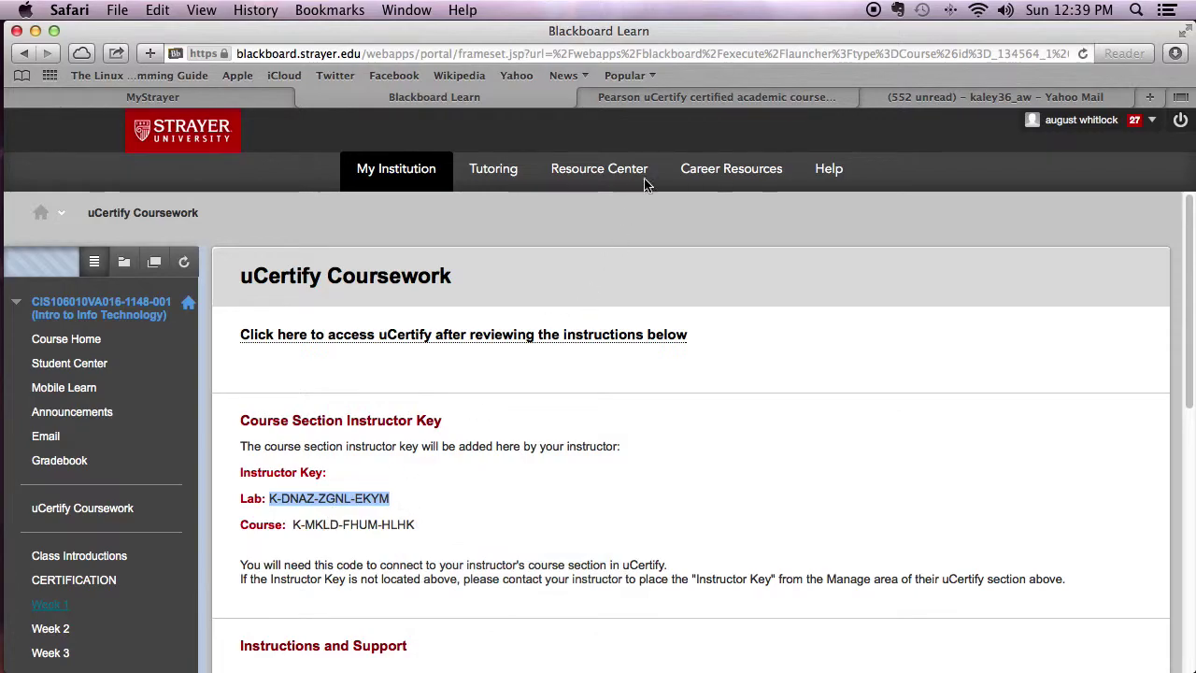
left_click(676, 96)
left_click(366, 432)
right_click(366, 432)
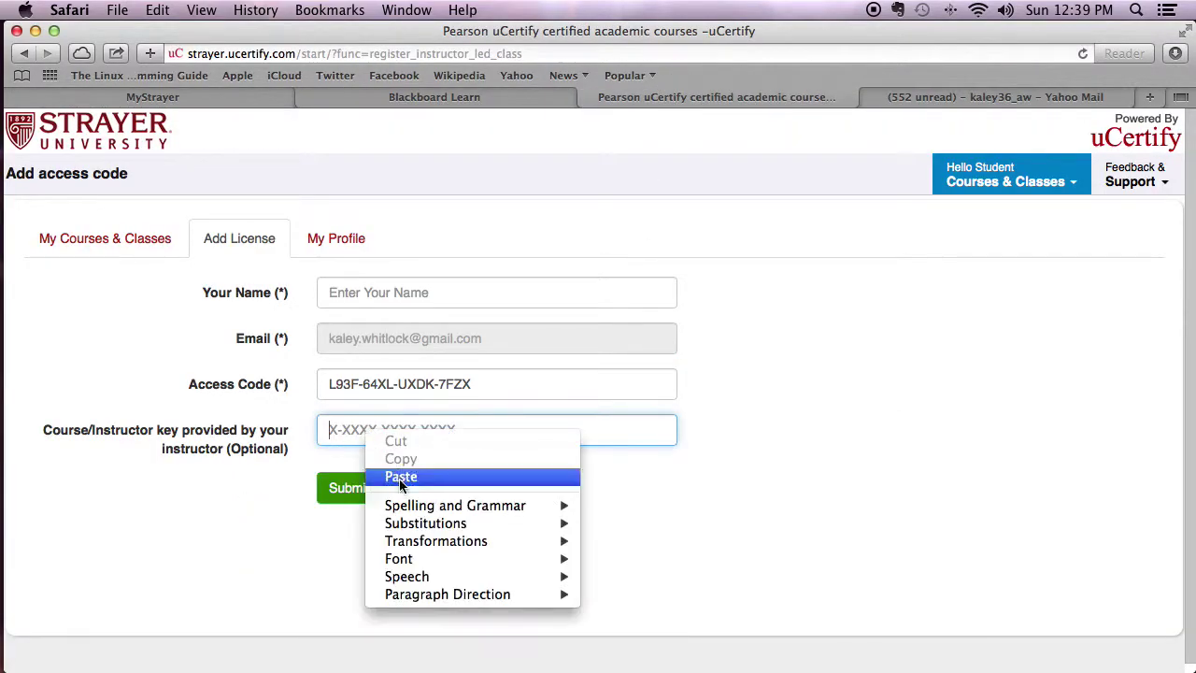
left_click(398, 476)
Start entering the student's name in the Your Name field and dismiss the autofill suggestion.
left_click(376, 297)
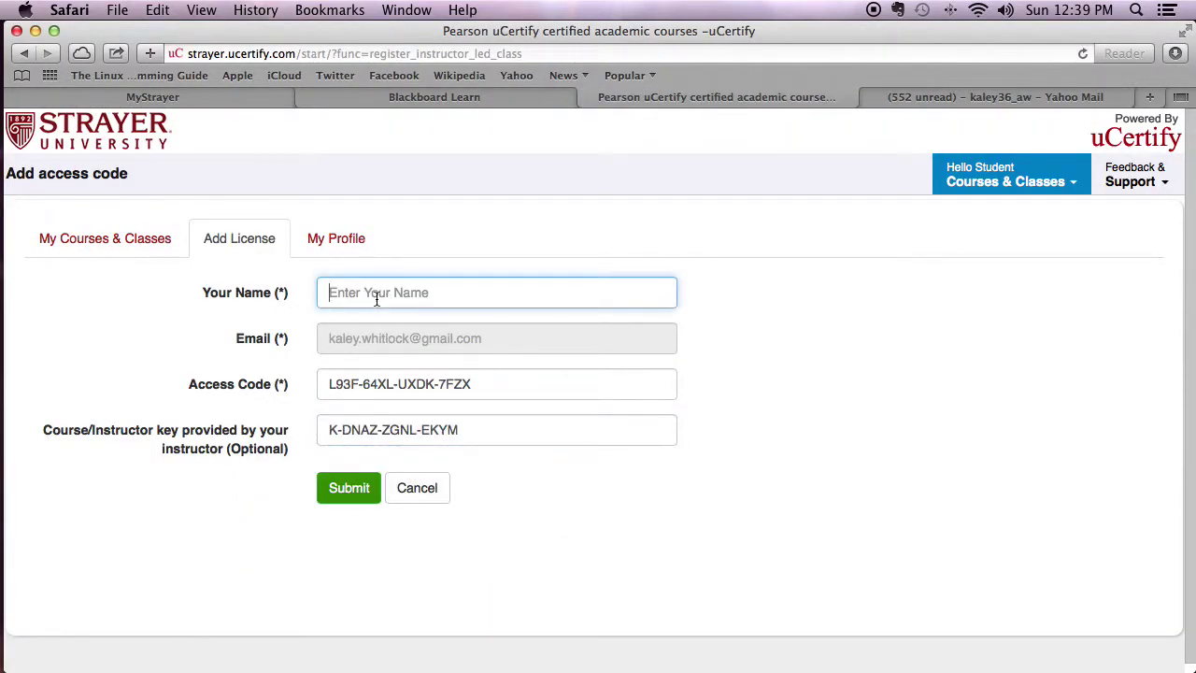
left_click(467, 491)
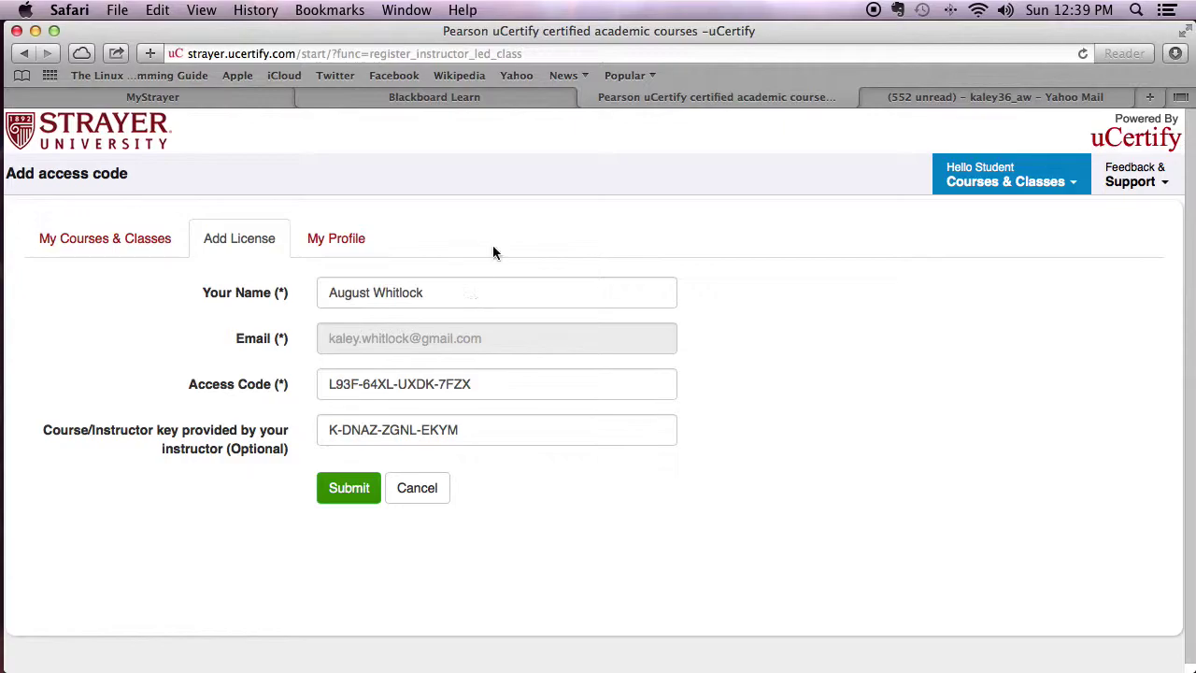
Replace the instructor key with the Course instructor key copied from Blackboard.
left_click(518, 91)
left_click_drag(417, 523, 296, 526)
right_click(313, 524)
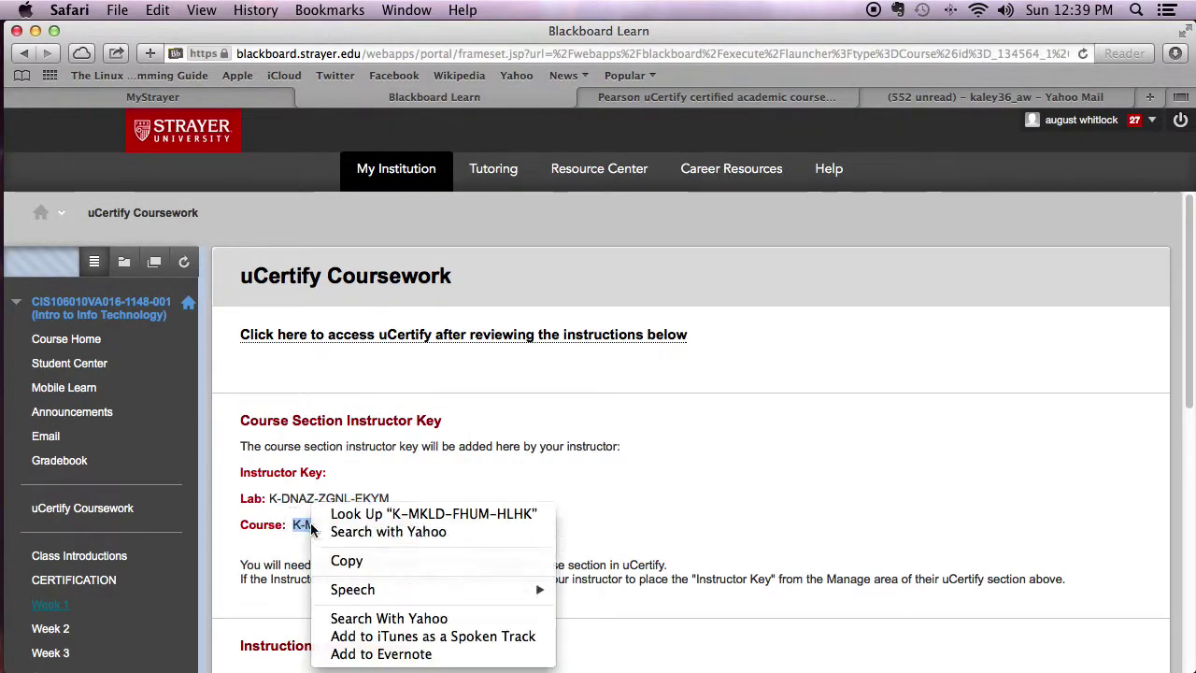
left_click(362, 561)
left_click(763, 99)
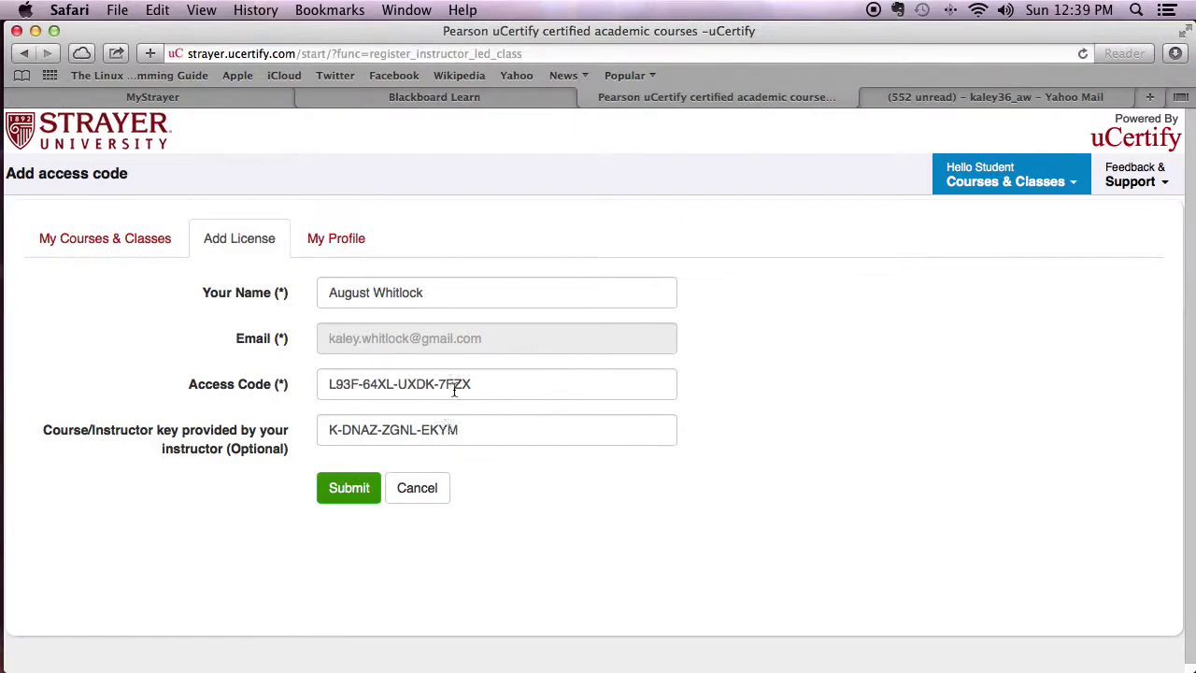
left_click_drag(480, 383, 436, 385)
double_click(501, 428)
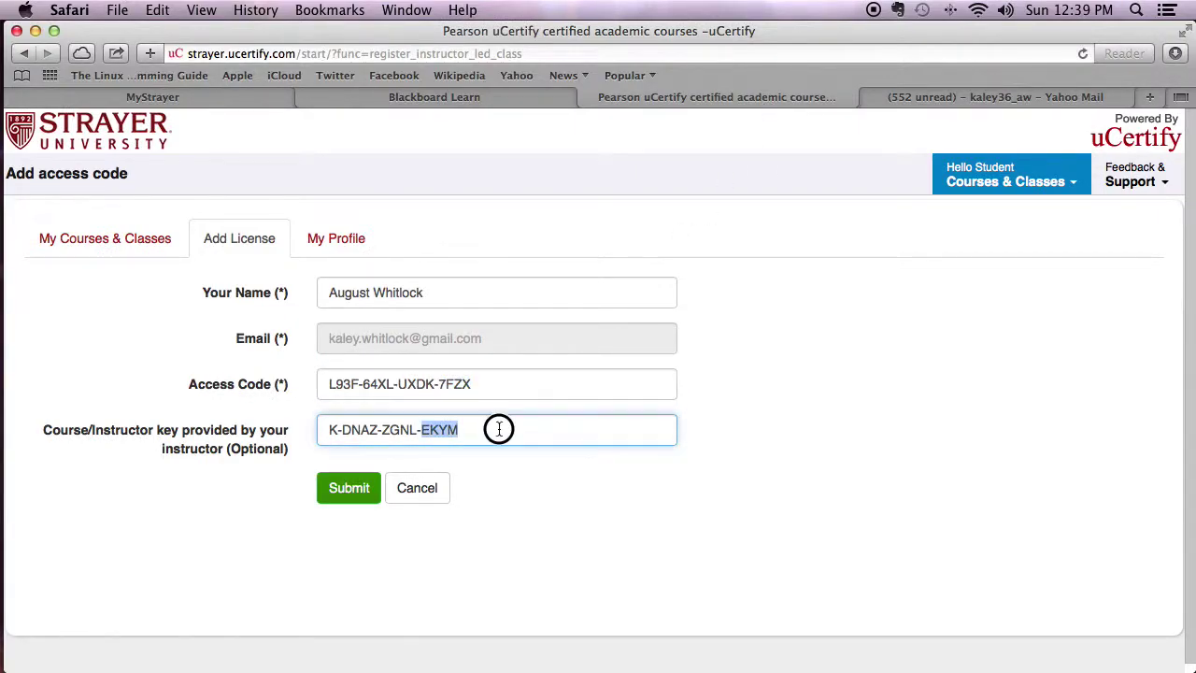
left_click_drag(501, 428, 307, 438)
right_click(400, 432)
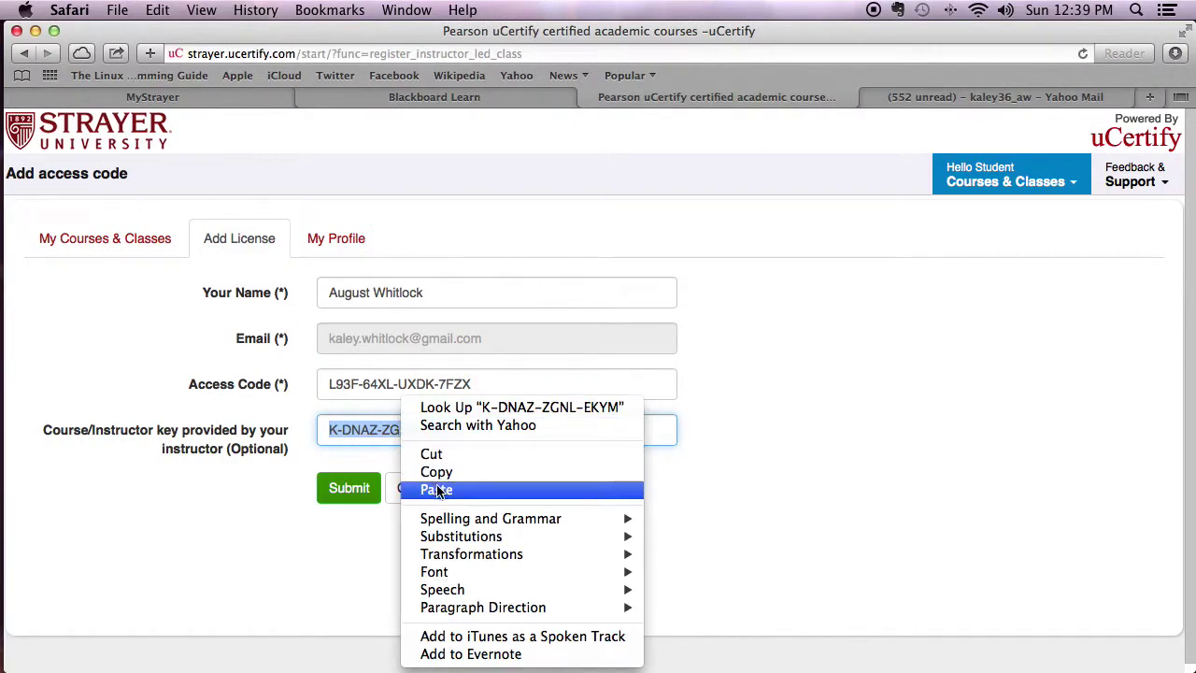
left_click(436, 490)
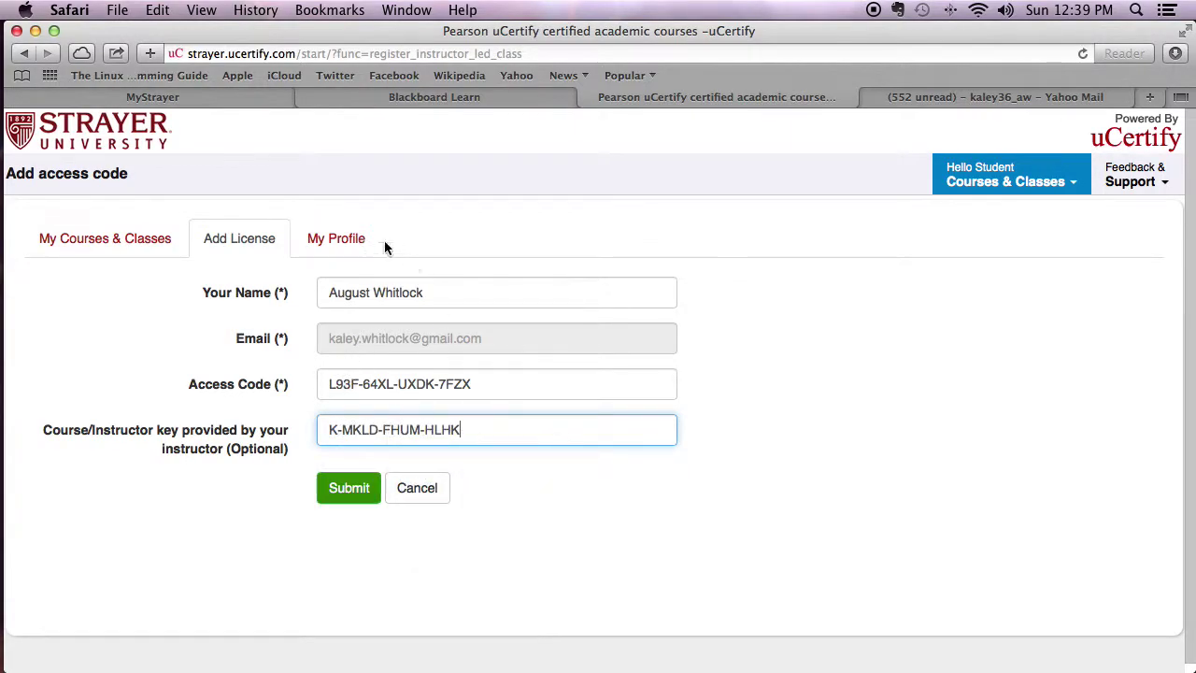
Swap the key field back to the Lab instructor key copied from Blackboard.
left_click(482, 101)
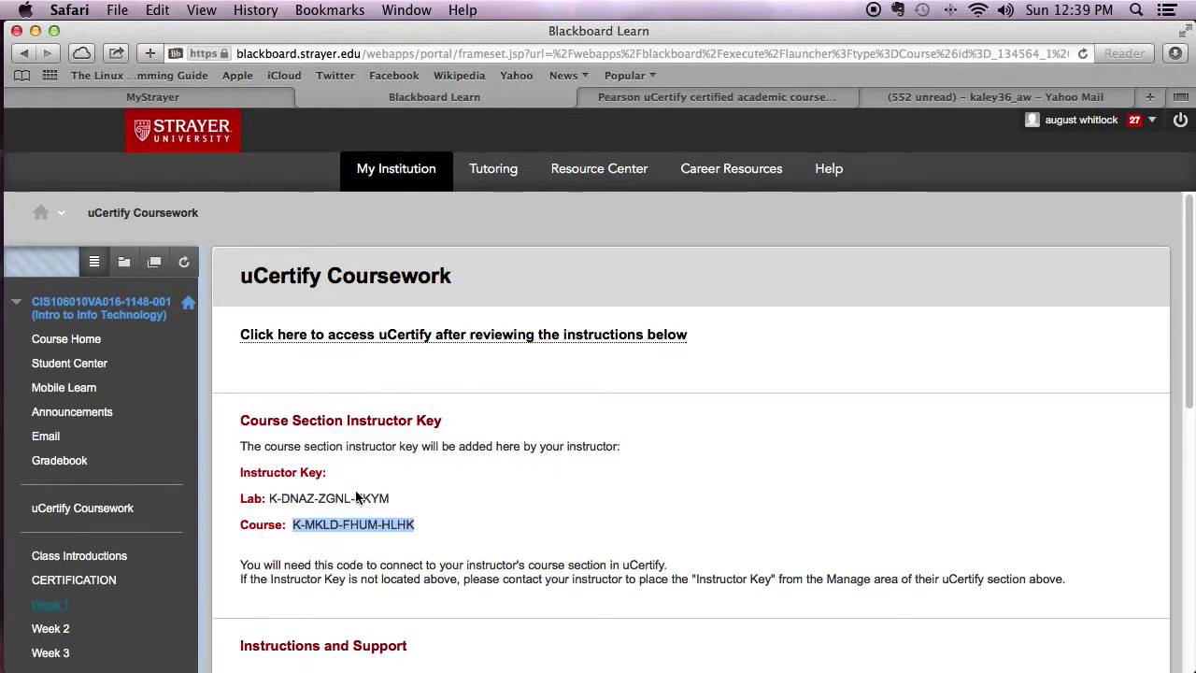
left_click_drag(400, 498, 266, 498)
right_click(292, 504)
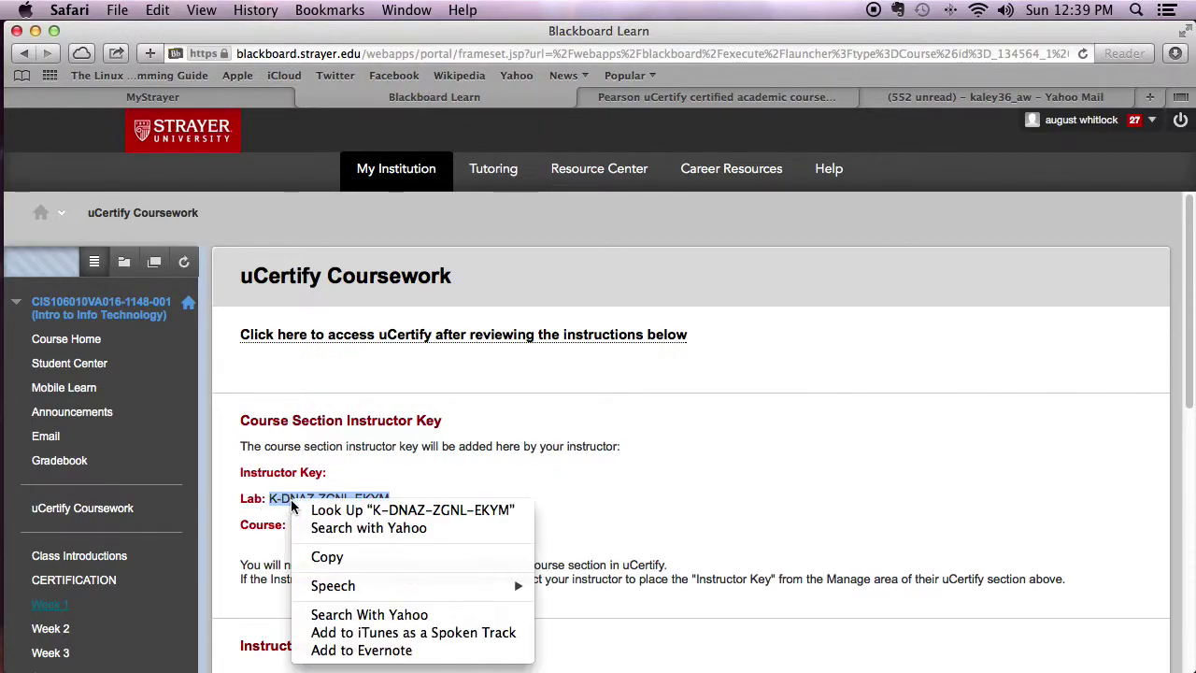
left_click(327, 557)
left_click(587, 98)
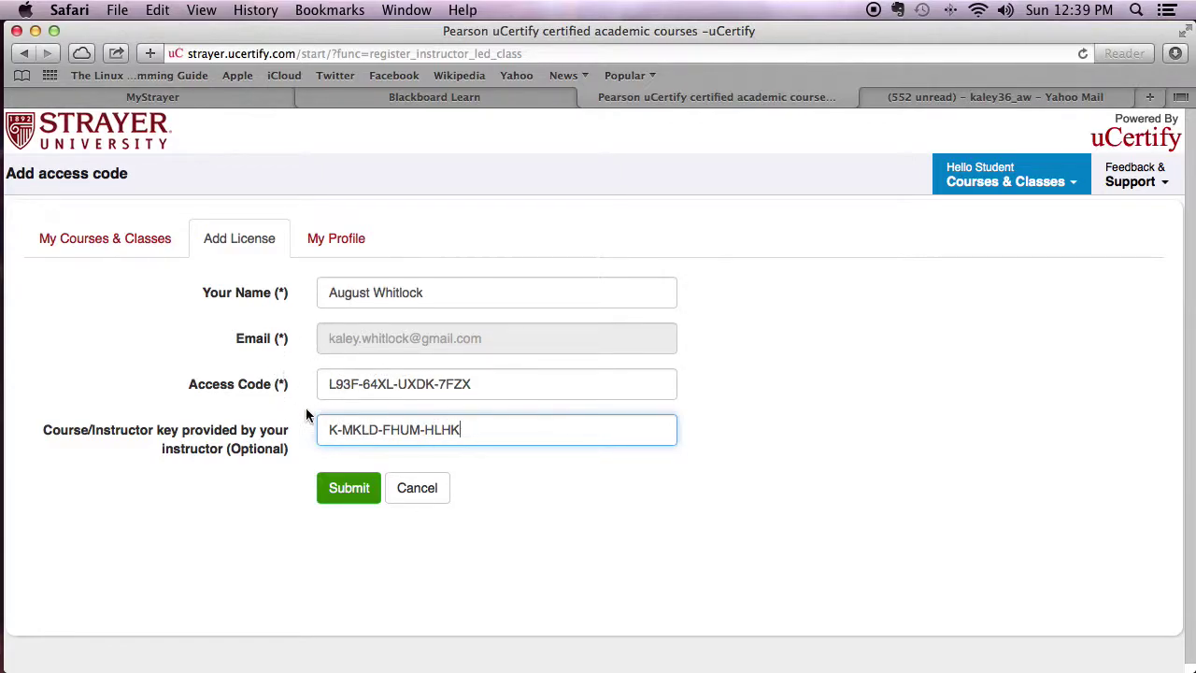
left_click_drag(461, 429, 333, 430)
right_click(368, 430)
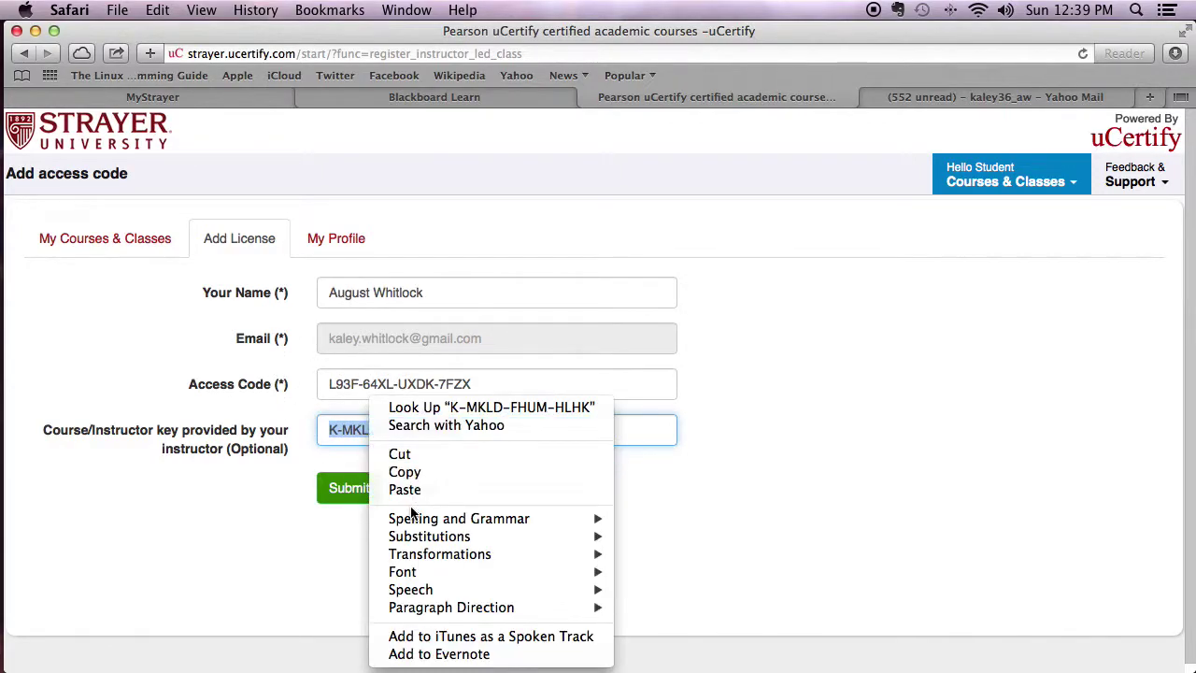
left_click(412, 491)
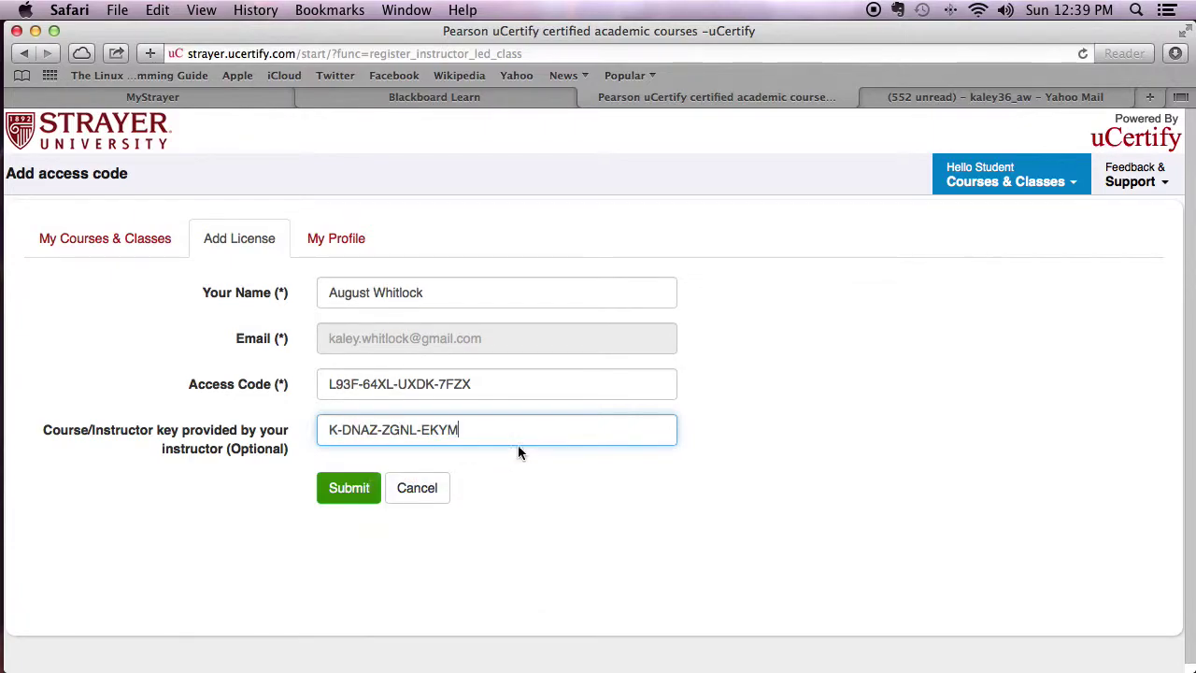
Copy the lab access code from the A+ 2012 EXAM 1 LAB email in School Emails.
left_click_drag(328, 383, 513, 381)
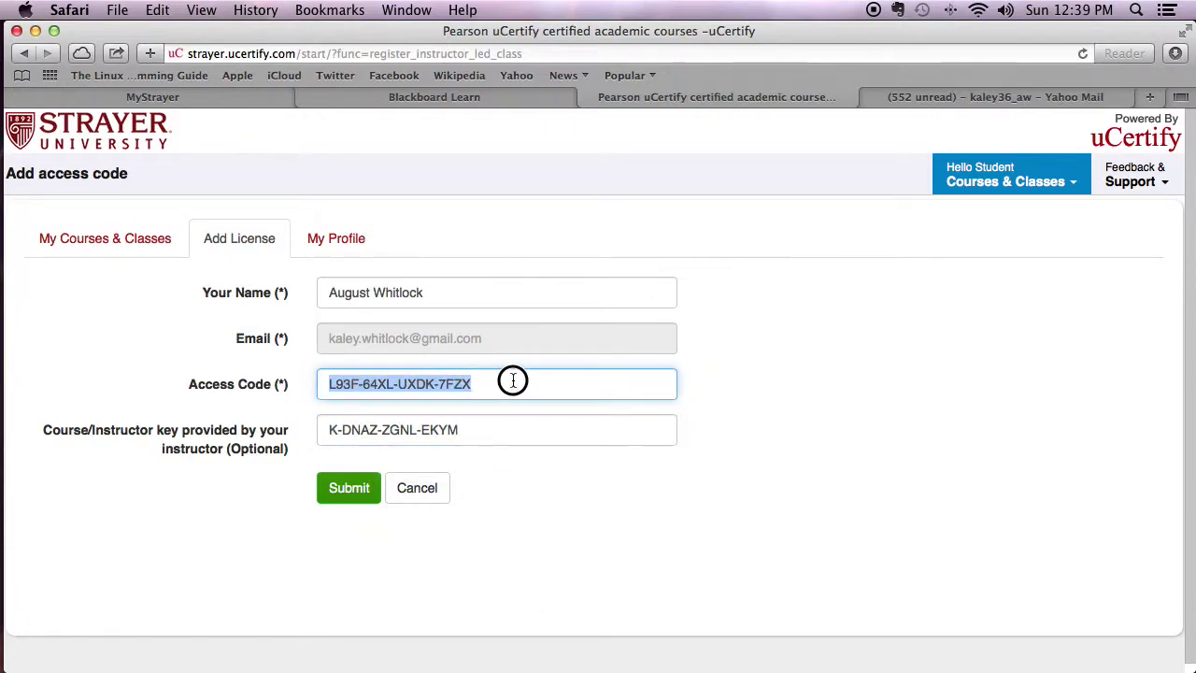
left_click(902, 97)
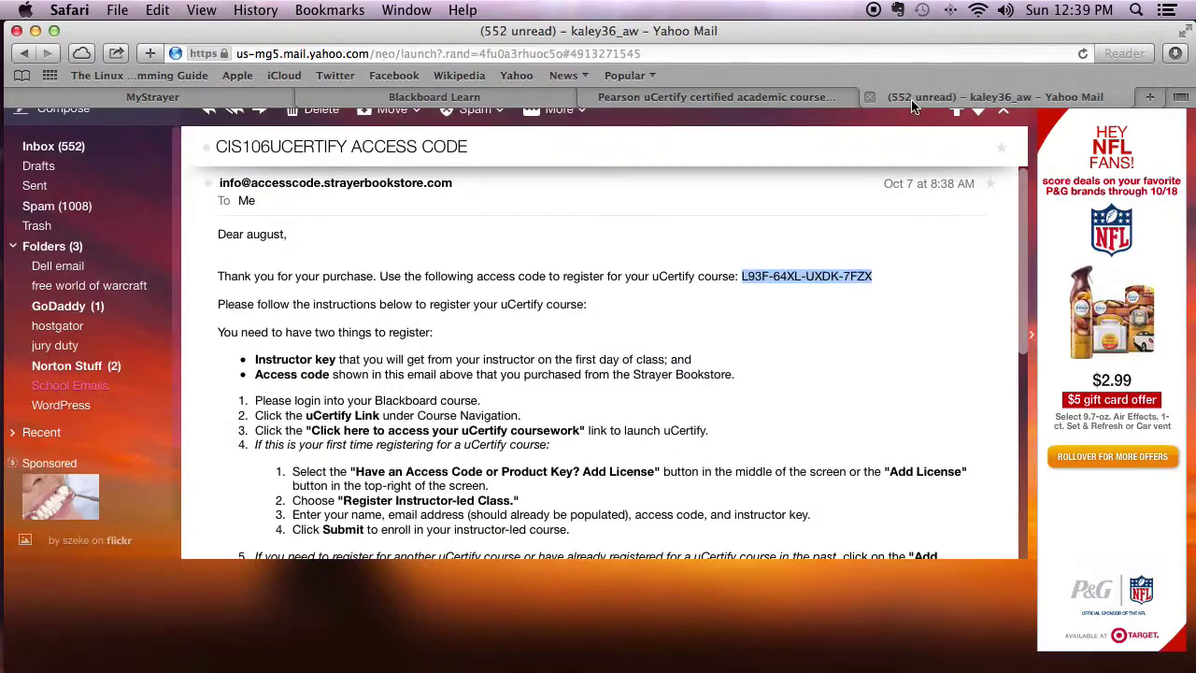
left_click(69, 386)
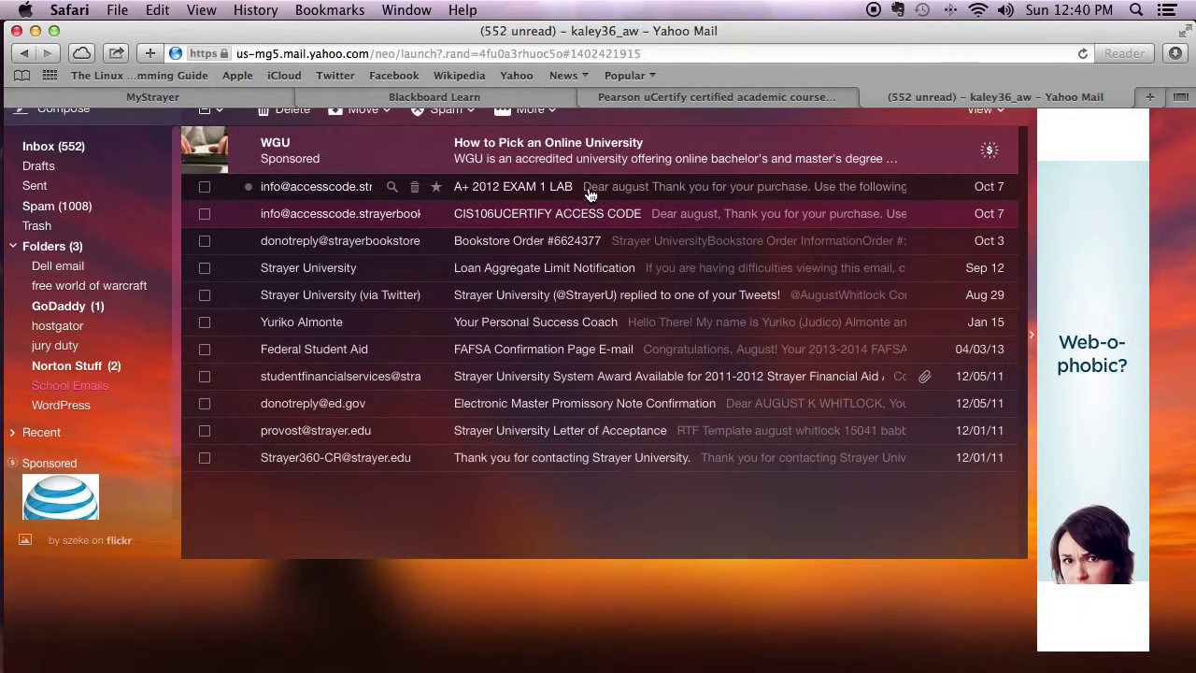
left_click(588, 193)
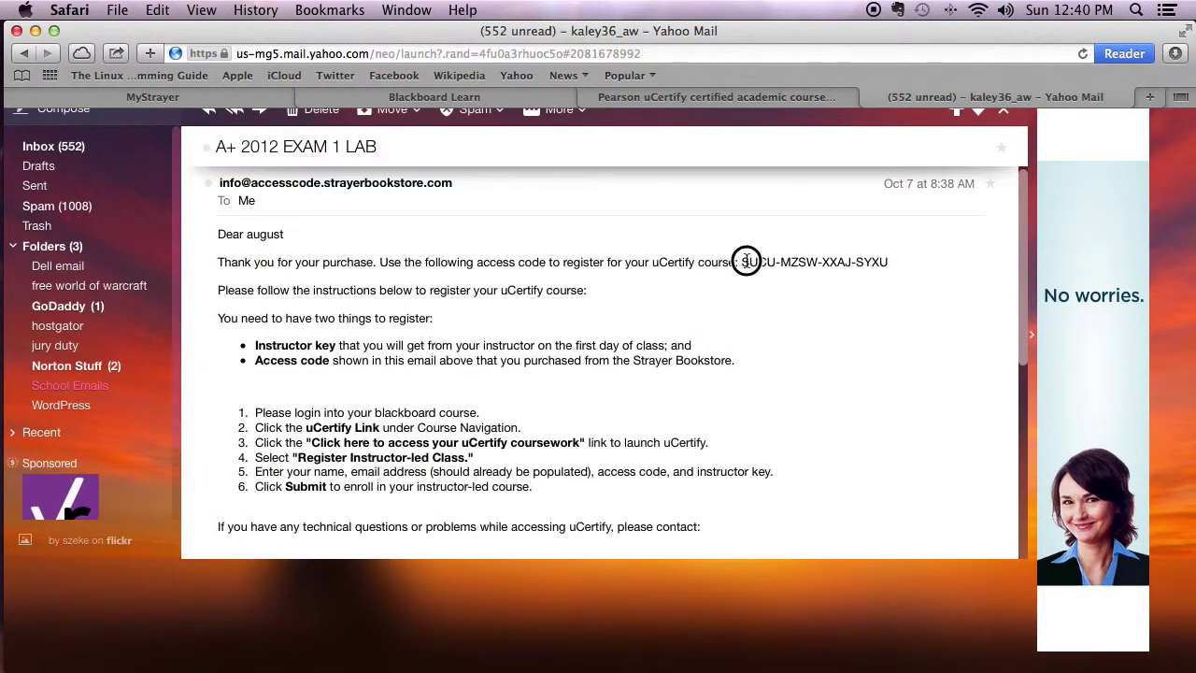
left_click_drag(742, 263, 899, 264)
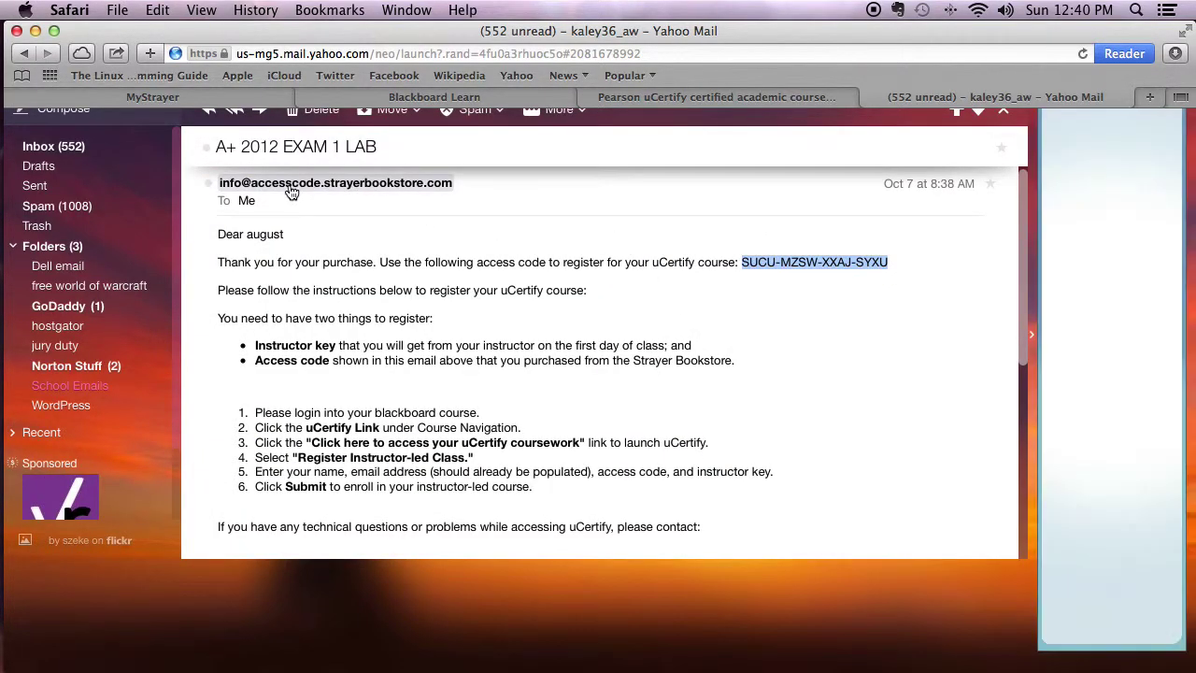
right_click(832, 265)
left_click(869, 315)
left_click(71, 389)
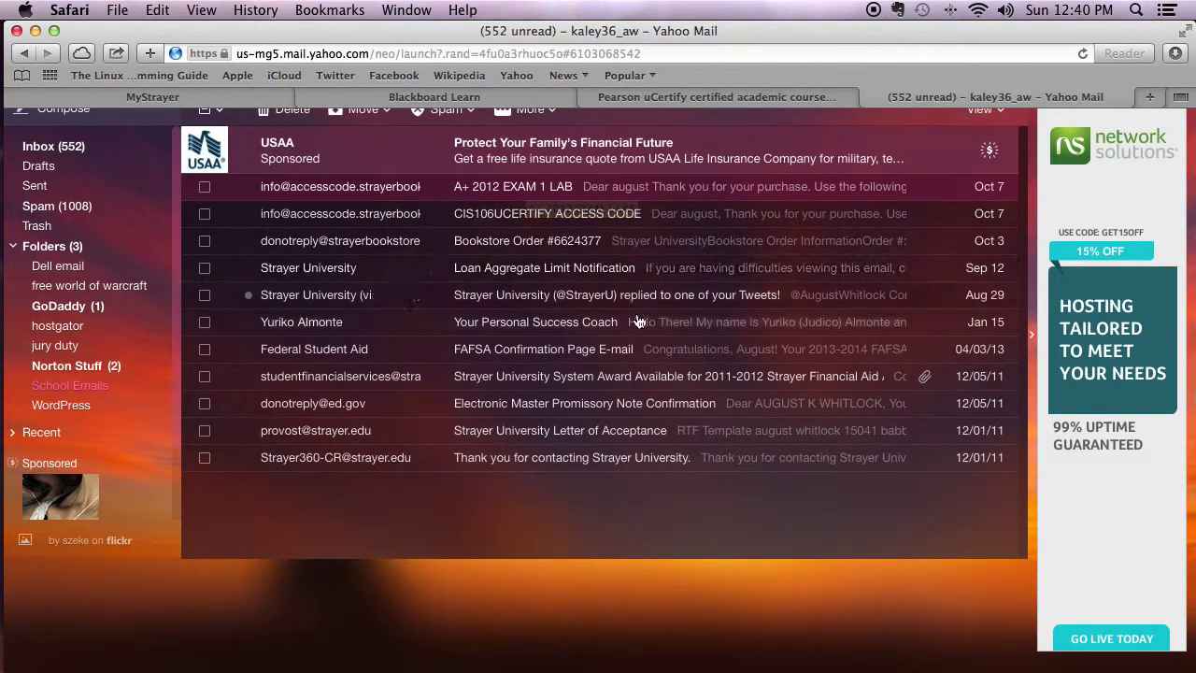
left_click(930, 98)
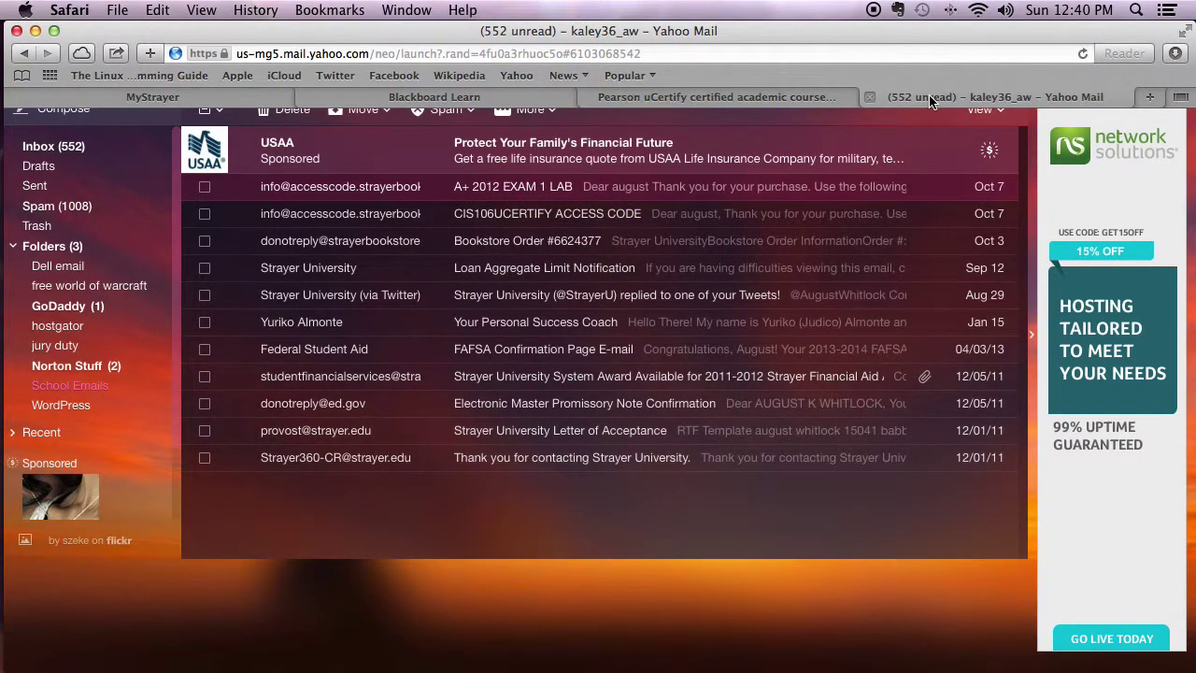
left_click(484, 97)
Browse the CompTIA: A+ 2012 Exam 1 Lab V2.0 activities from My Courses & Classes, then go back.
left_click(669, 98)
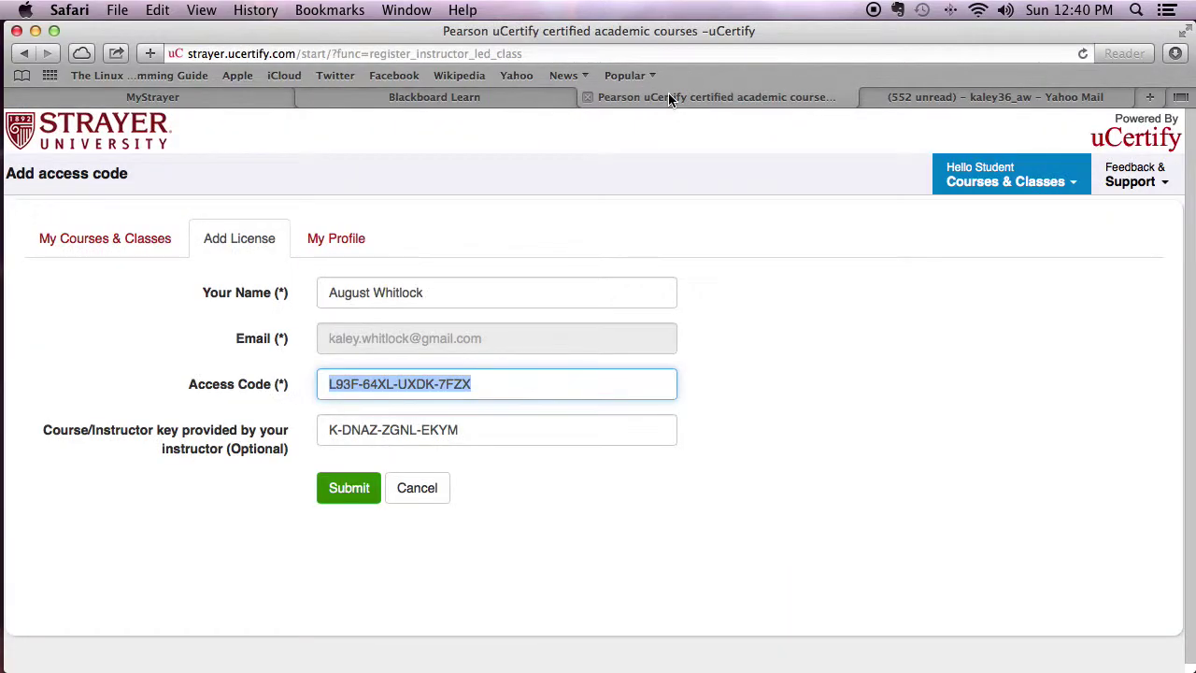
left_click(102, 237)
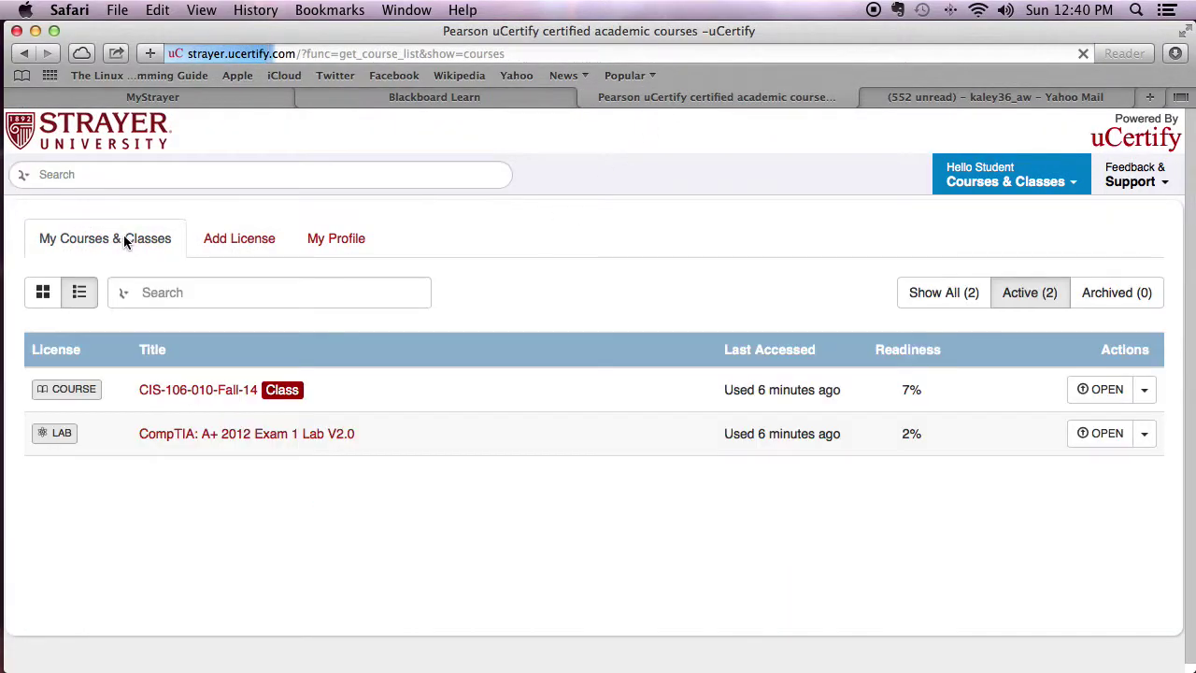
left_click(262, 434)
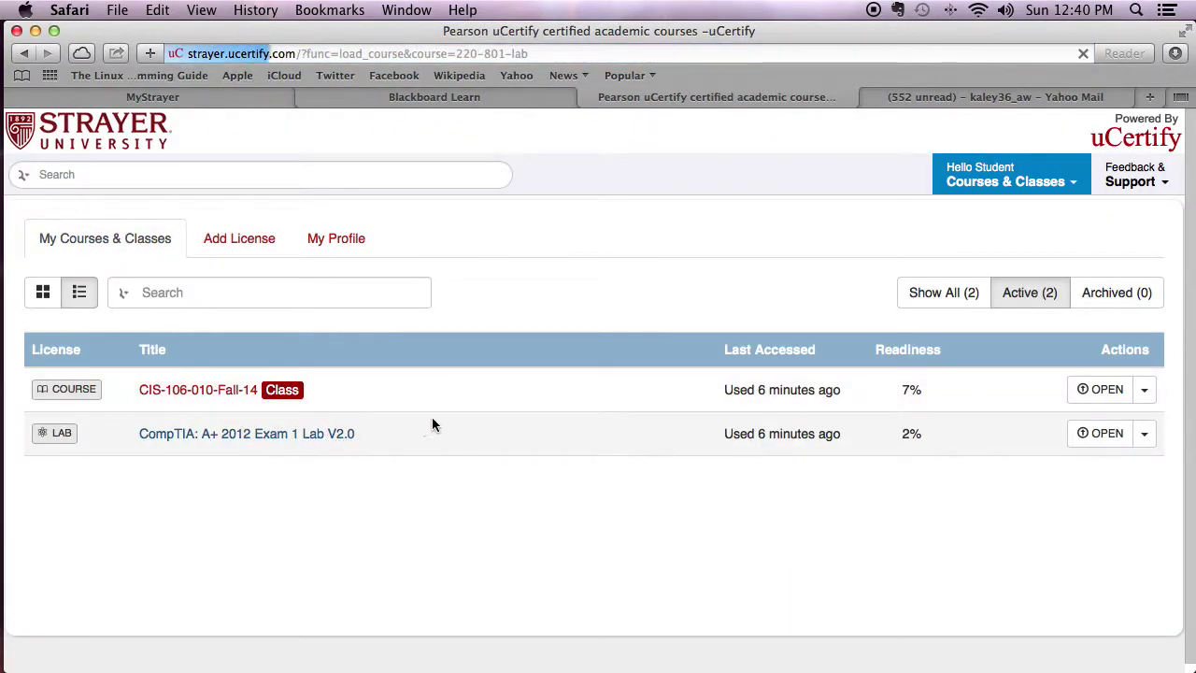
scroll(442, 420, "down", 15)
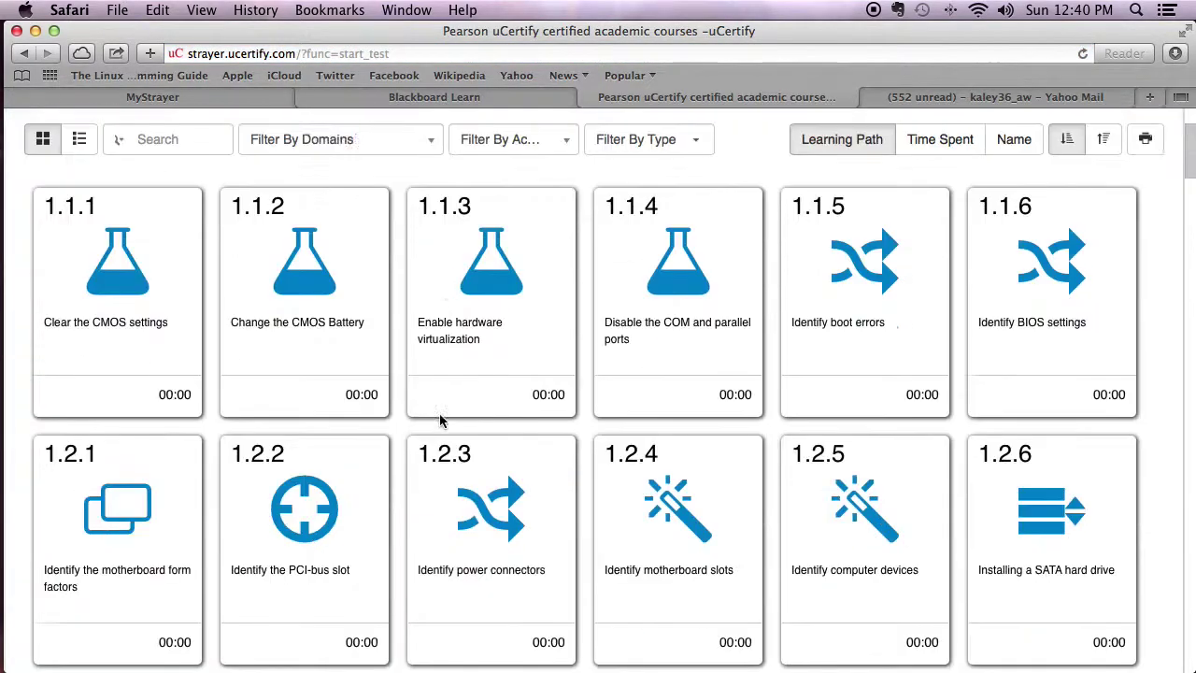
scroll(442, 420, "down", 20)
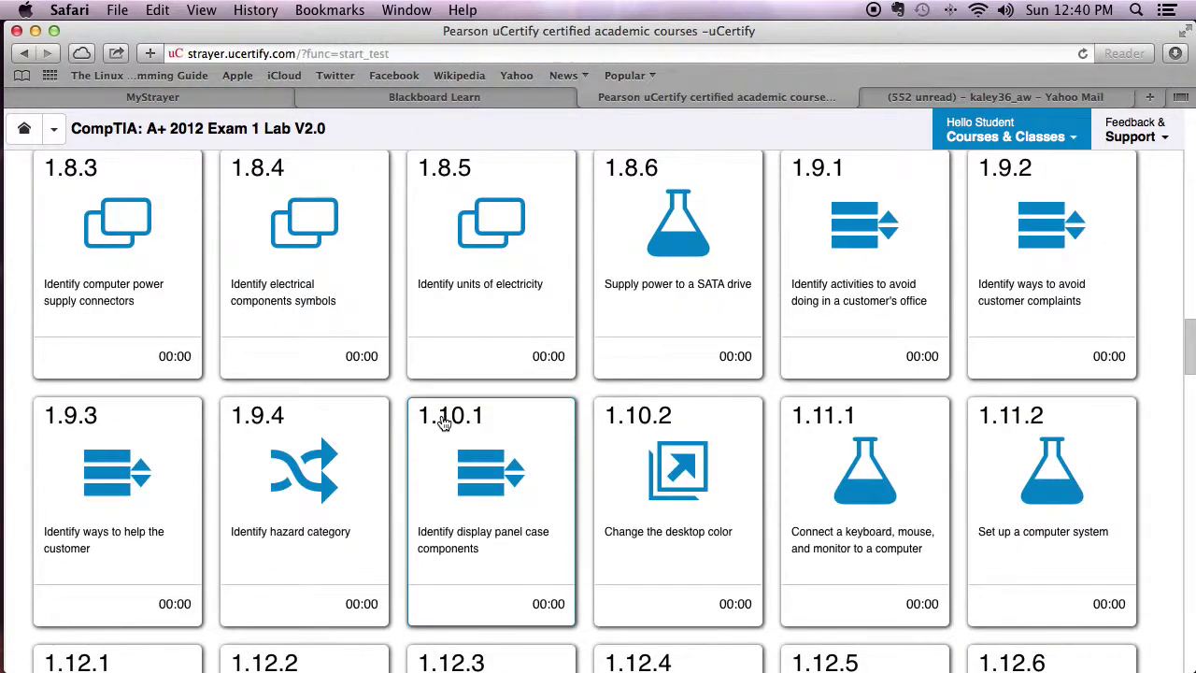
scroll(442, 421, "up", 20)
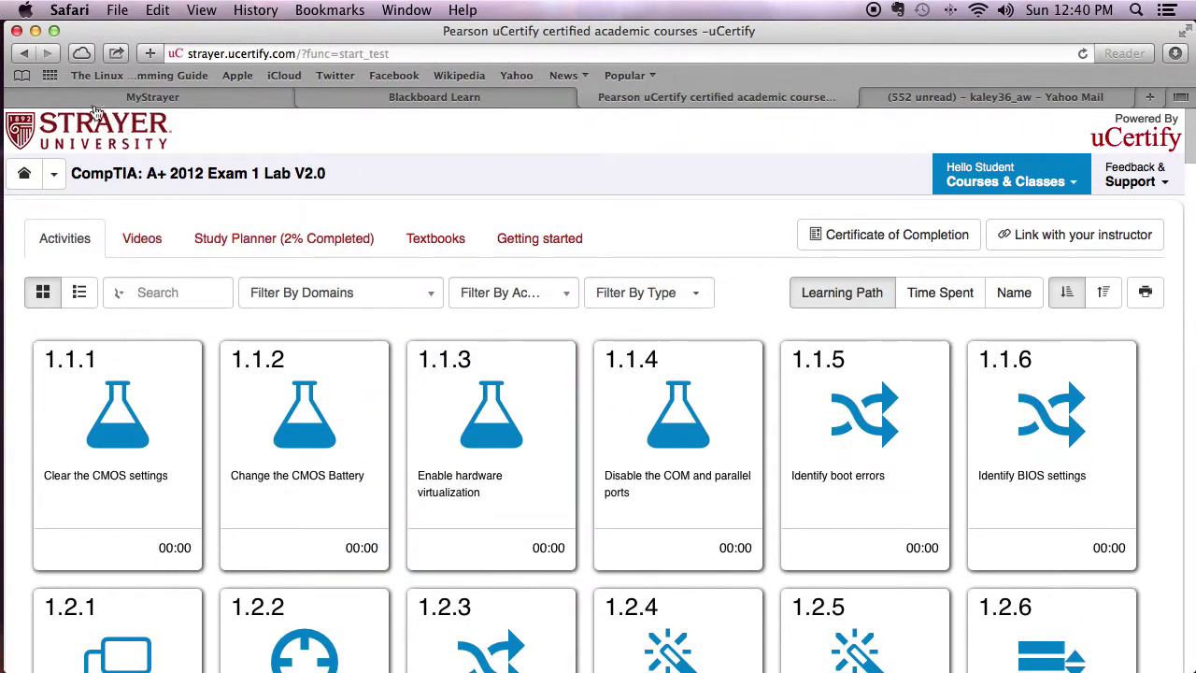
left_click(25, 54)
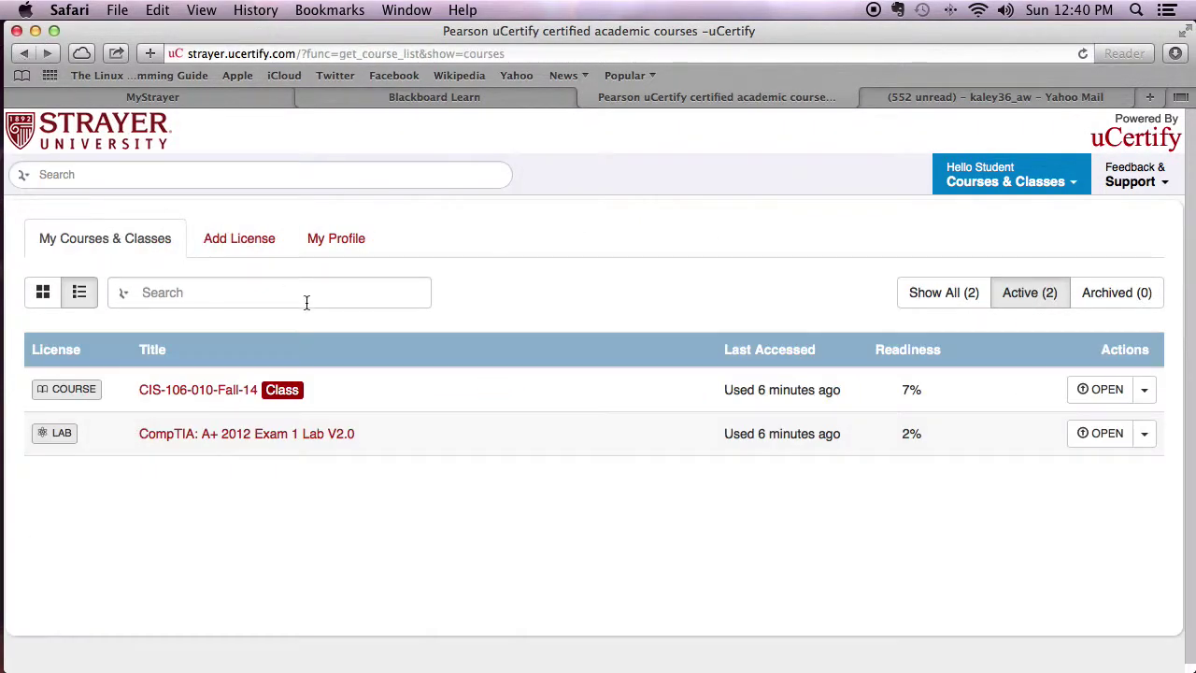
Open the CIS-106-010-Fall-14 course dashboard and scroll down to its Test History & Performance Analytics box.
left_click(220, 390)
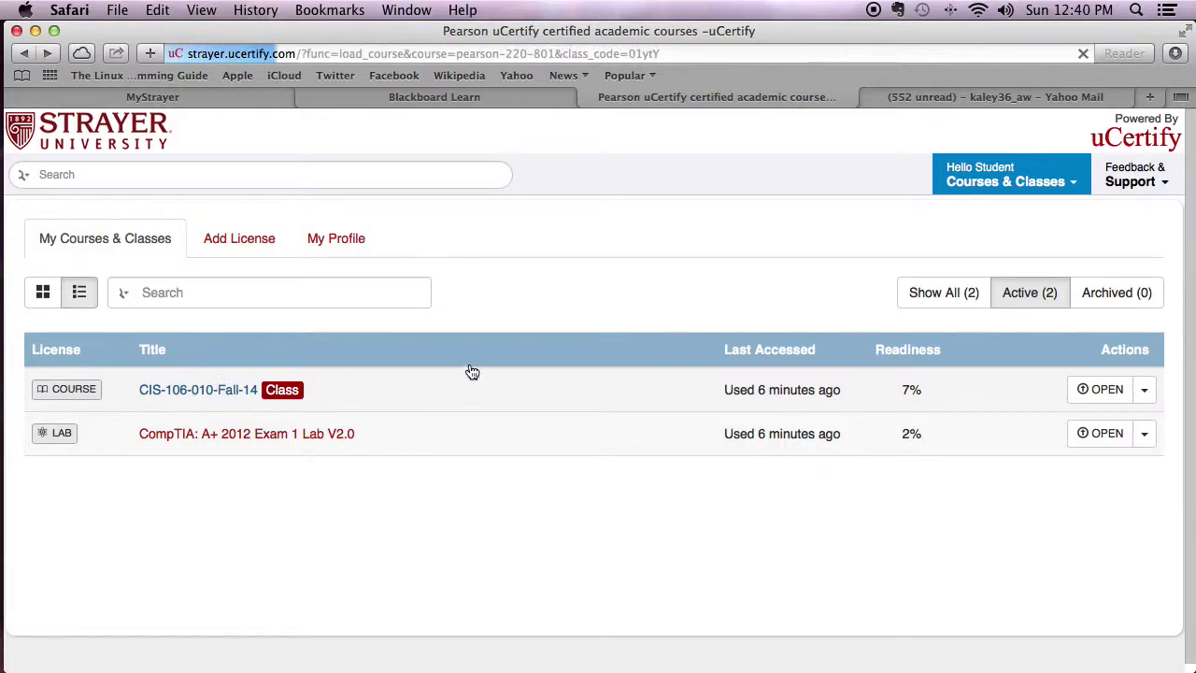
scroll(499, 375, "down", 3)
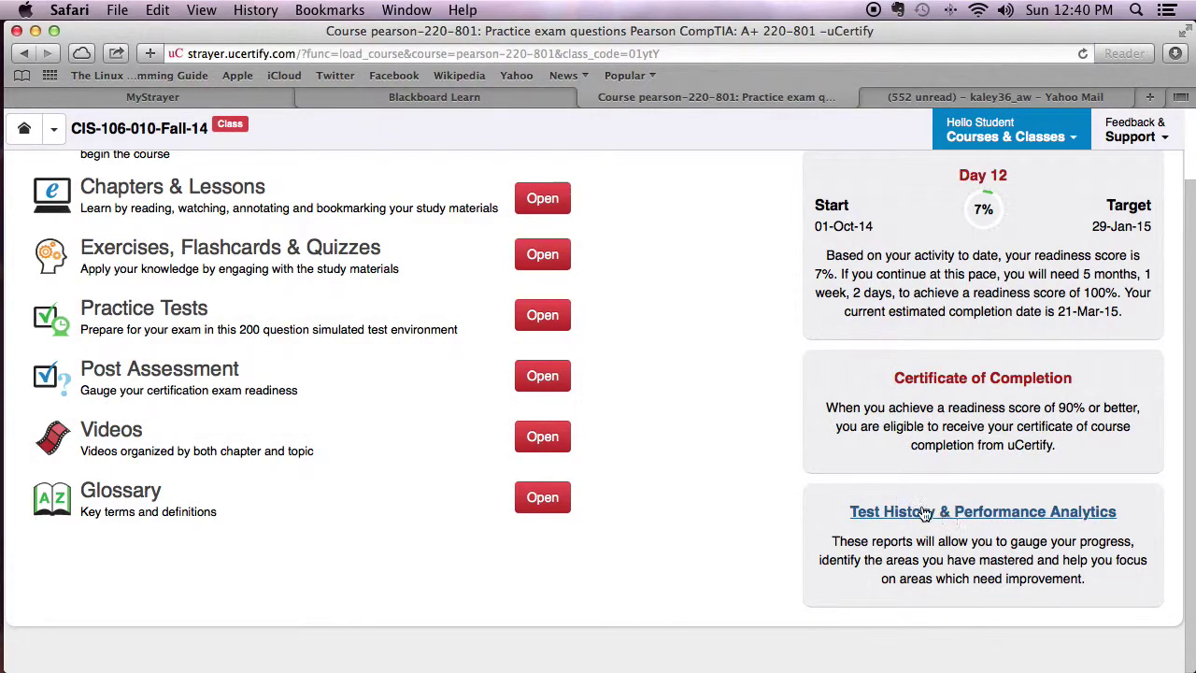
scroll(787, 516, "up", 3)
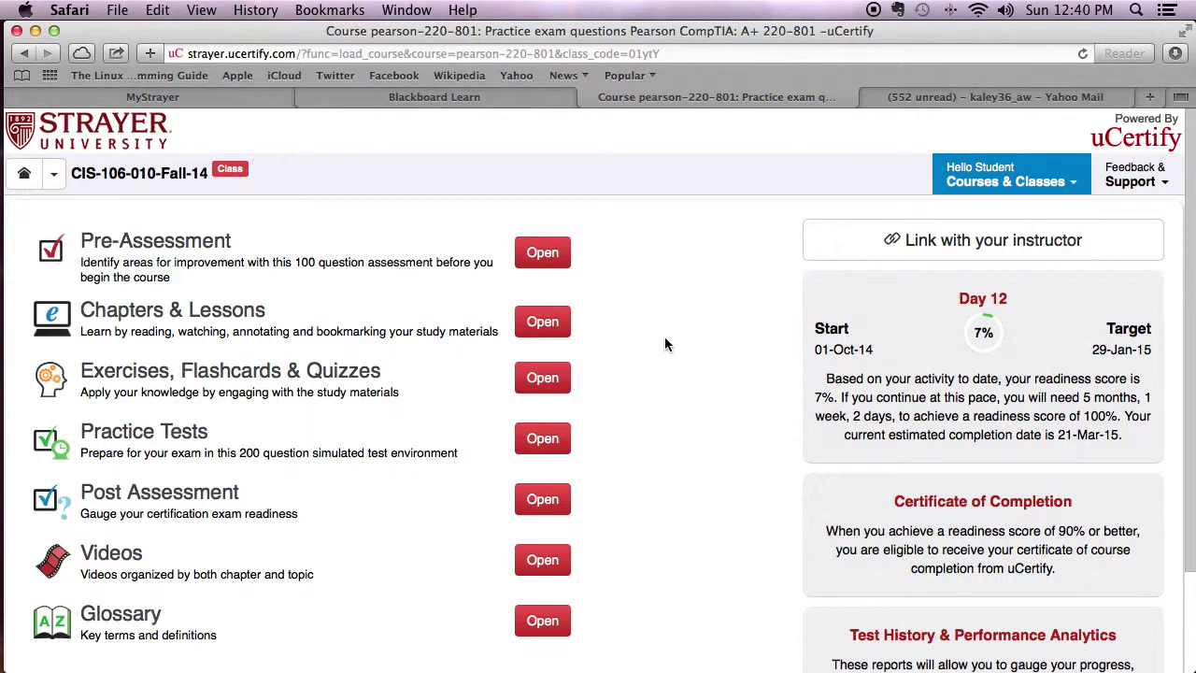
scroll(670, 420, "down", 3)
scroll(710, 430, "up", 3)
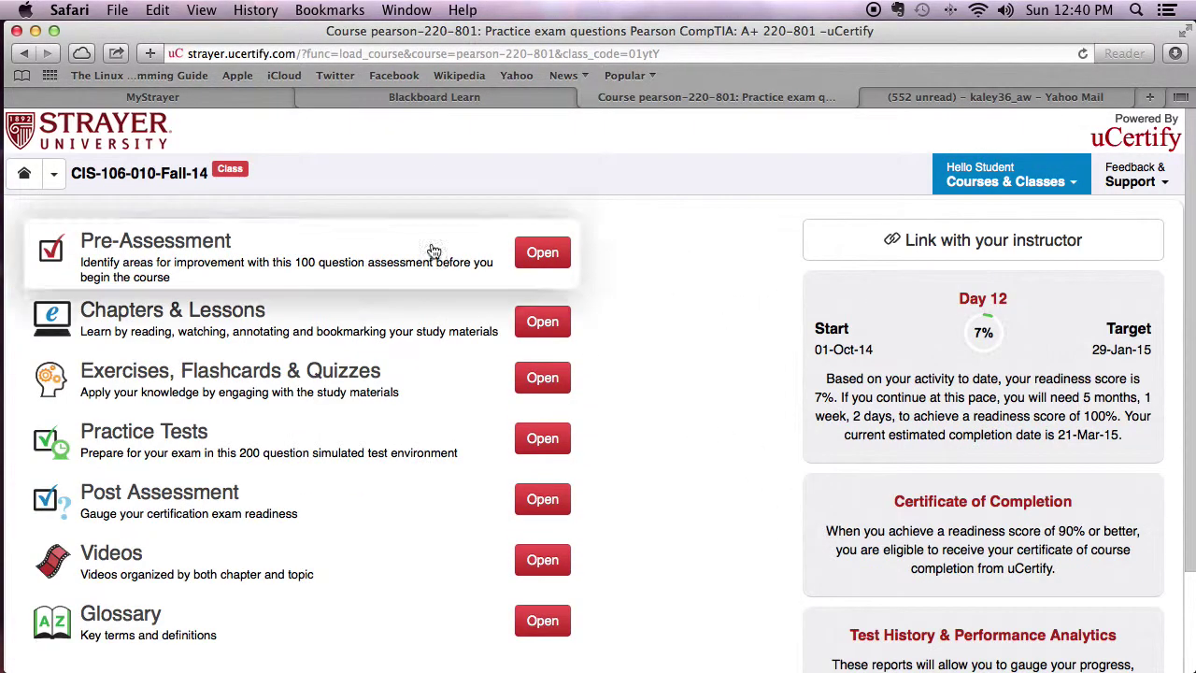
left_click(17, 53)
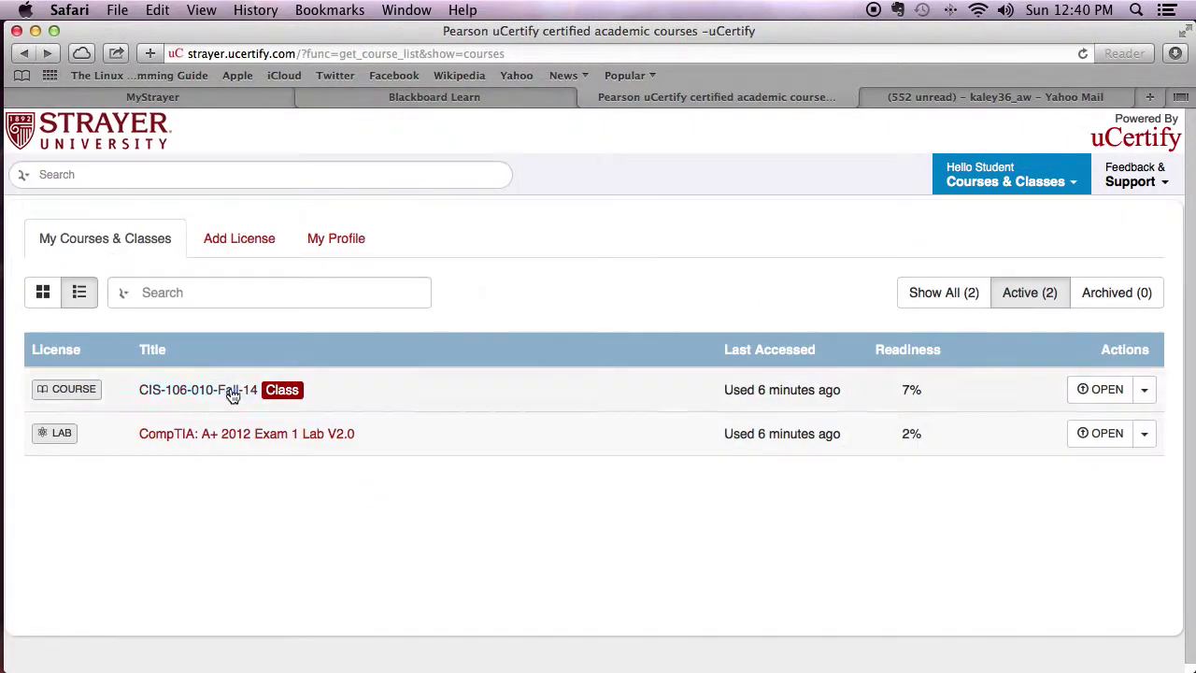
left_click(221, 394)
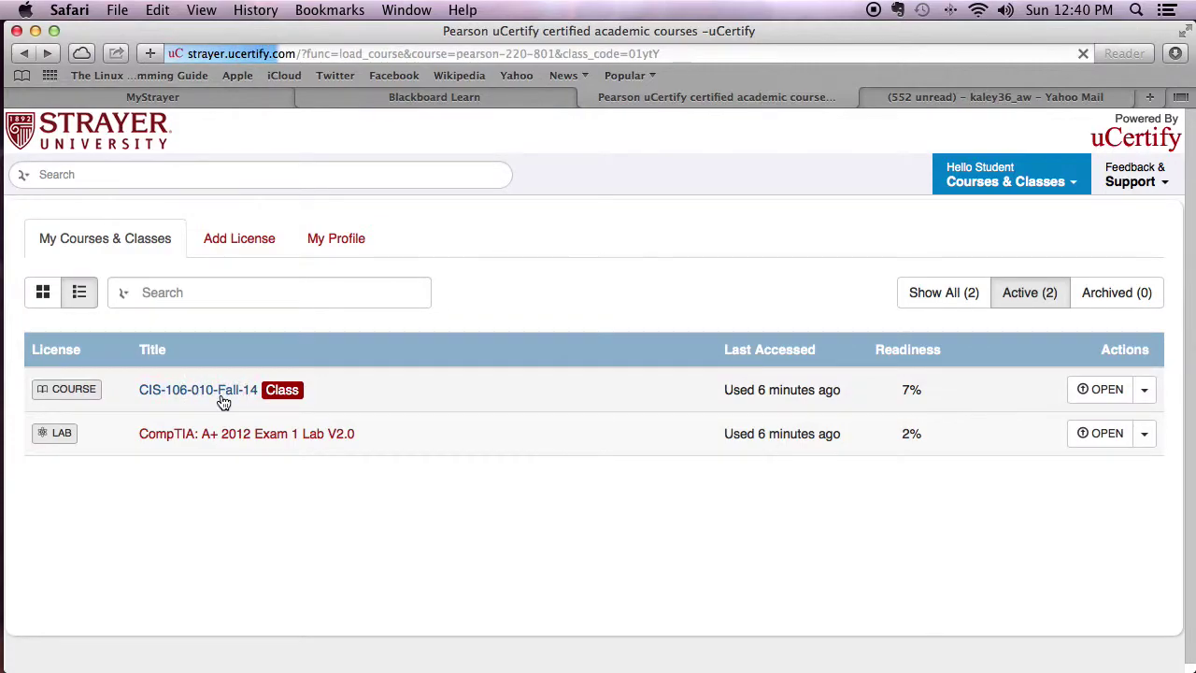
scroll(726, 391, "down", 3)
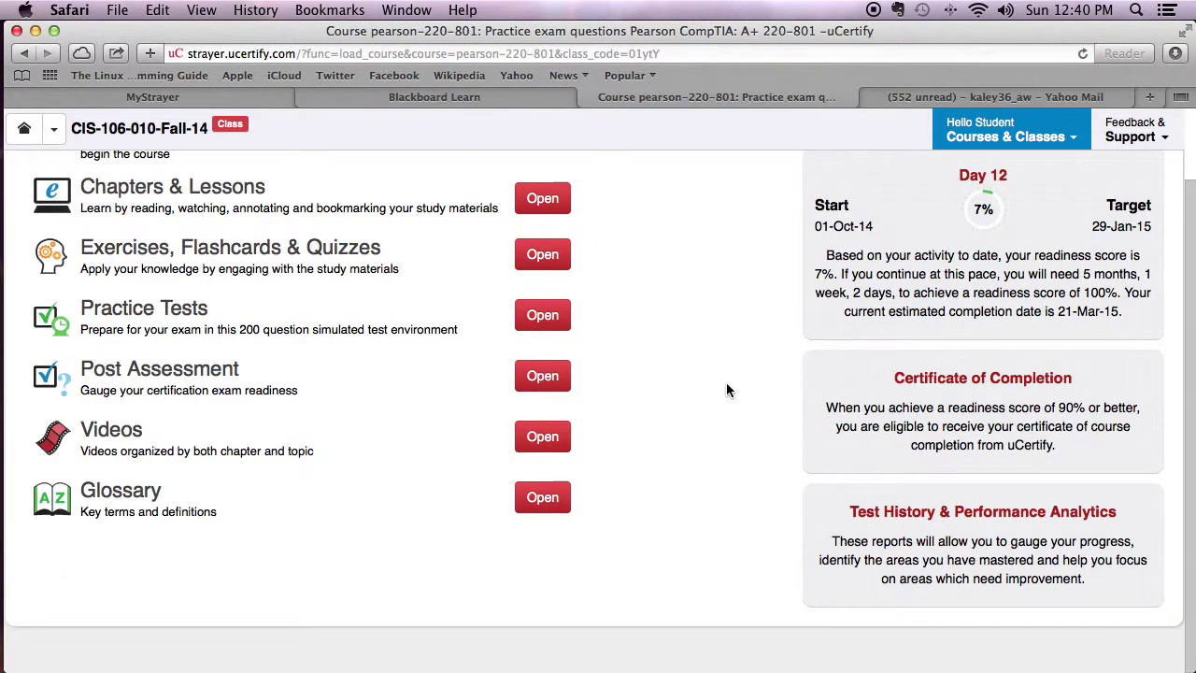
scroll(726, 390, "up", 3)
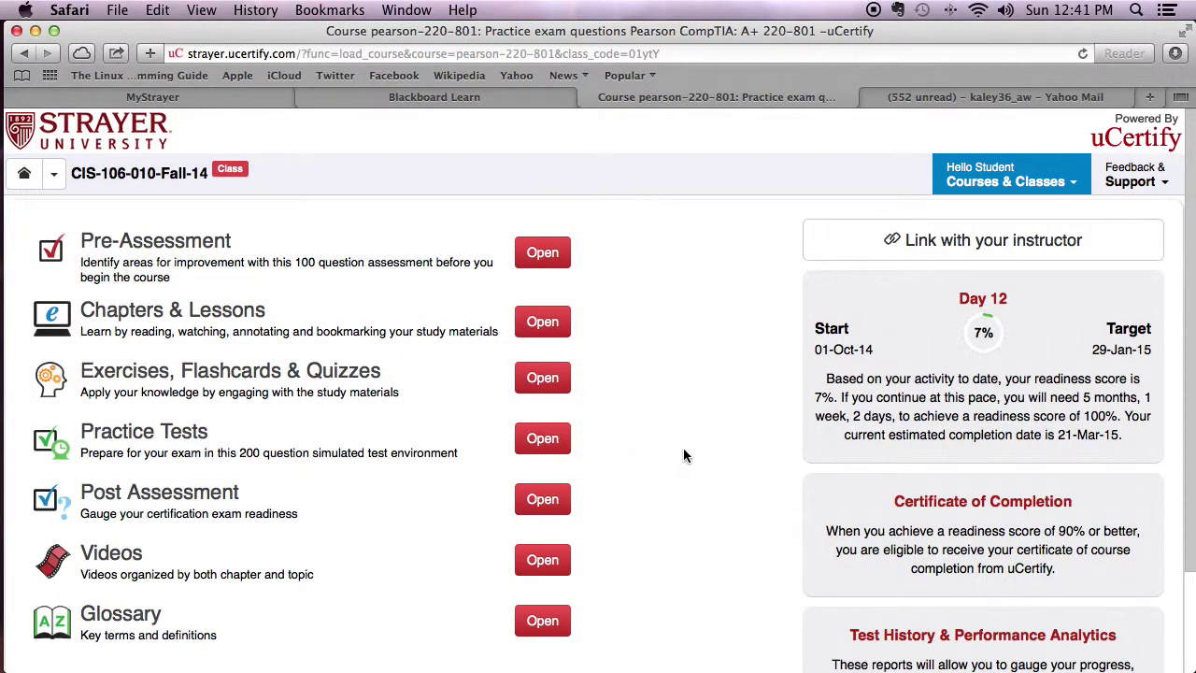
scroll(721, 463, "down", 3)
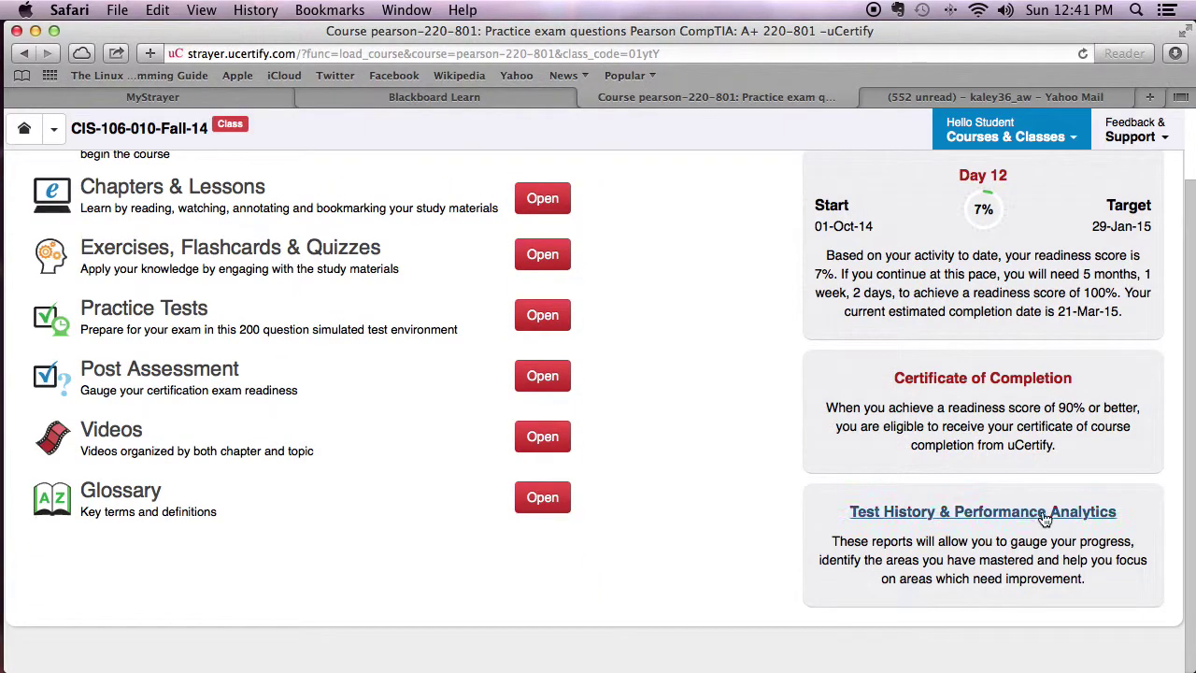
Open the Test History & Performance Analytics overview for the course.
left_click(1045, 513)
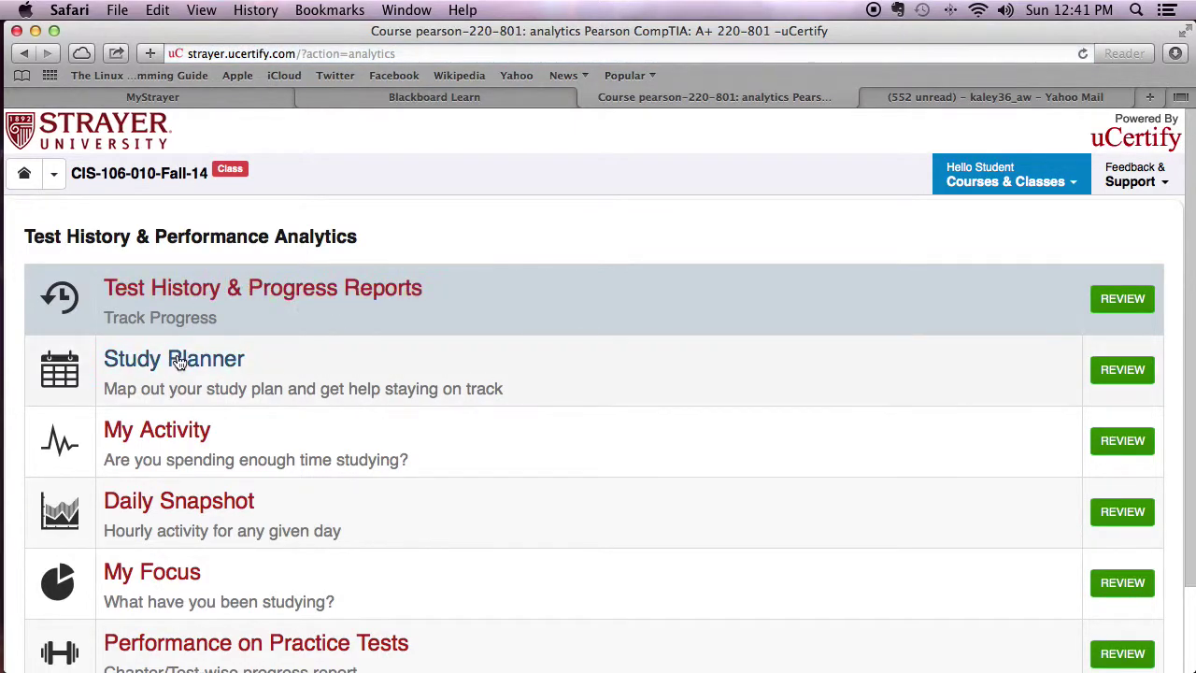
scroll(178, 305, "down", 2)
scroll(178, 306, "up", 2)
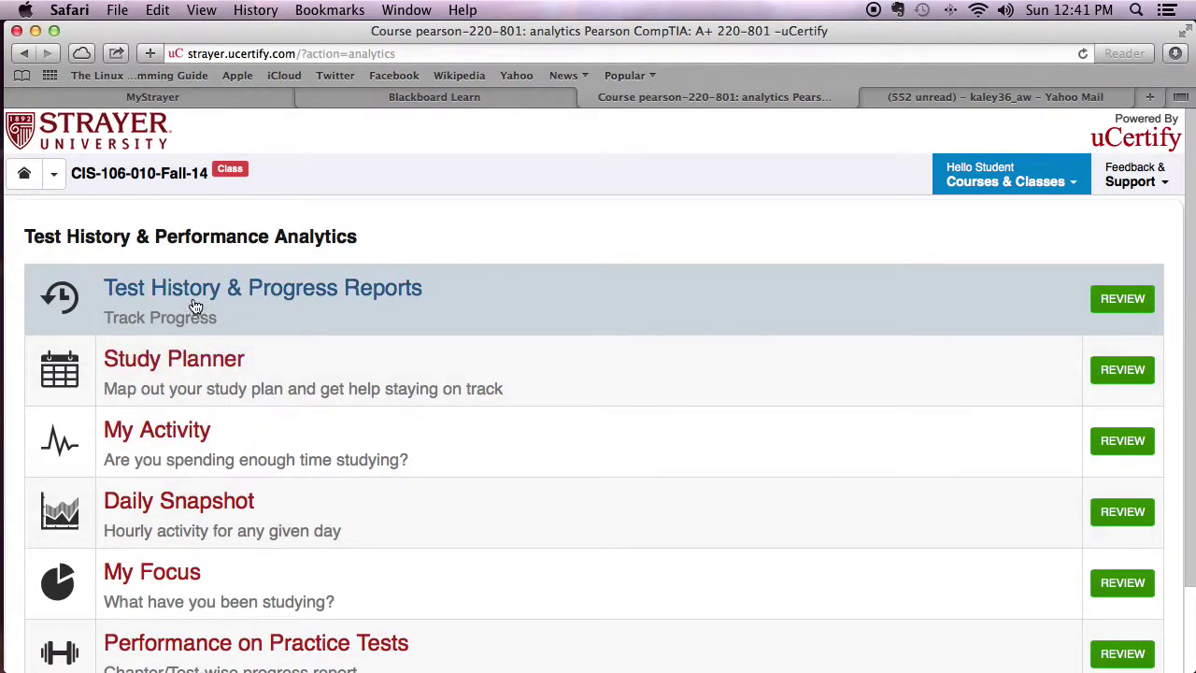
Review the Study Planner steps, noting chapter 1's completed Cards, Quiz and Exercise.
left_click(219, 369)
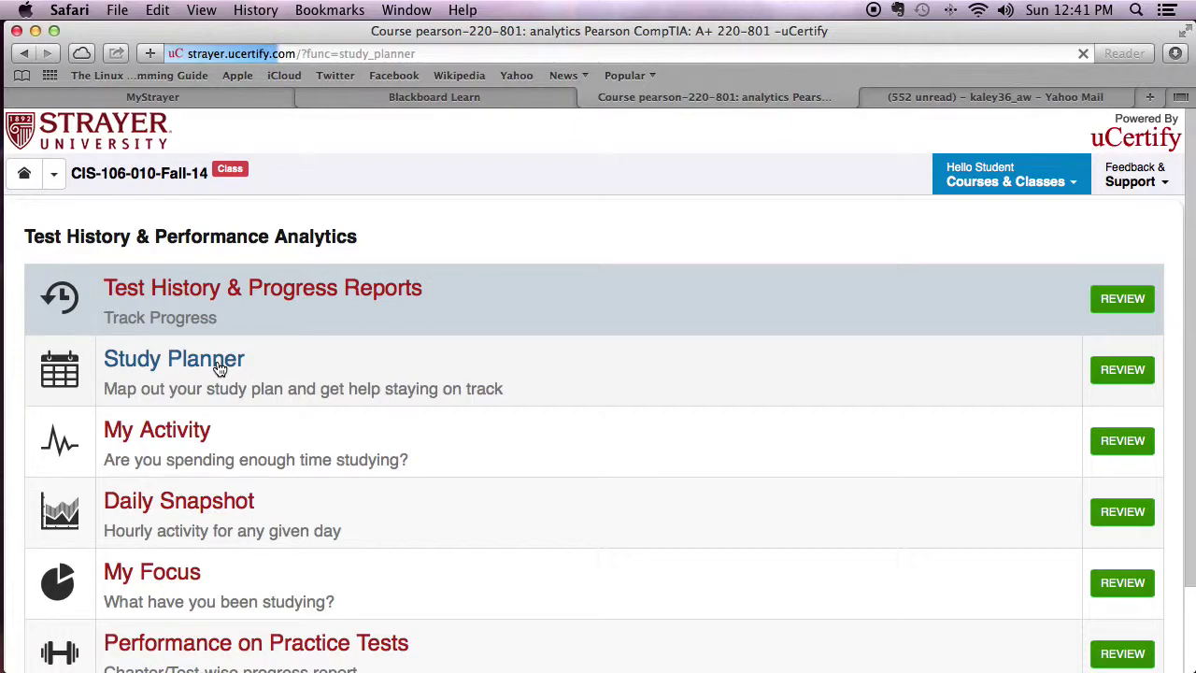
scroll(217, 362, "down", 5)
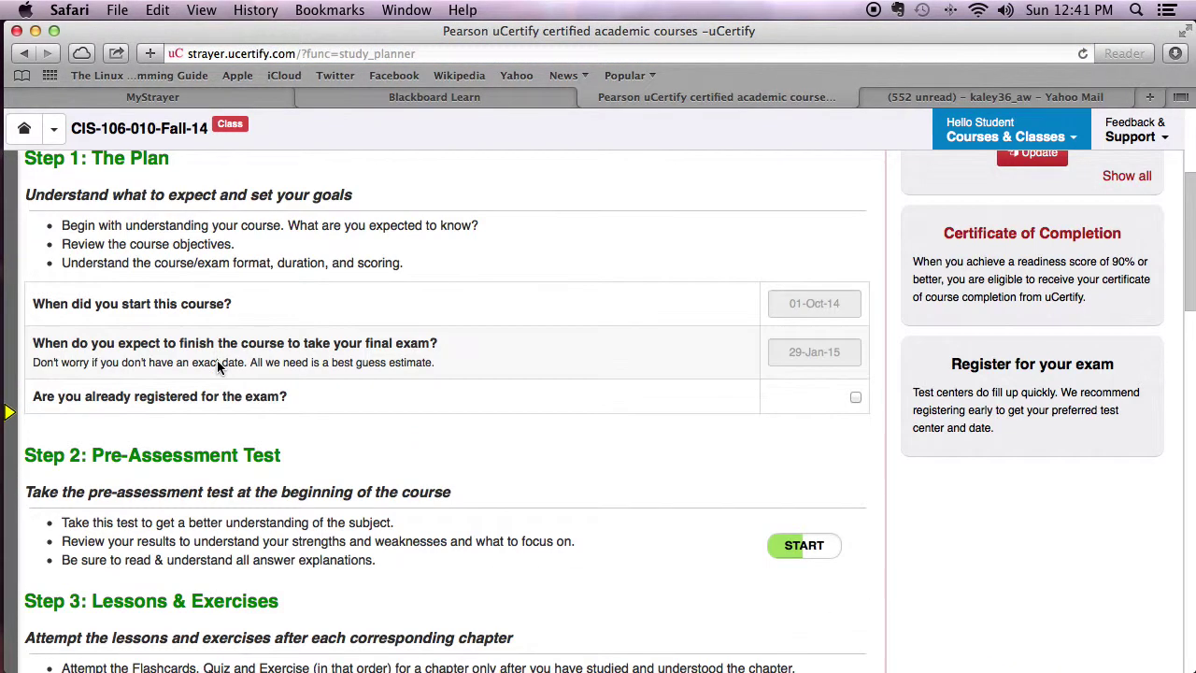
scroll(217, 367, "down", 5)
scroll(217, 368, "down", 3)
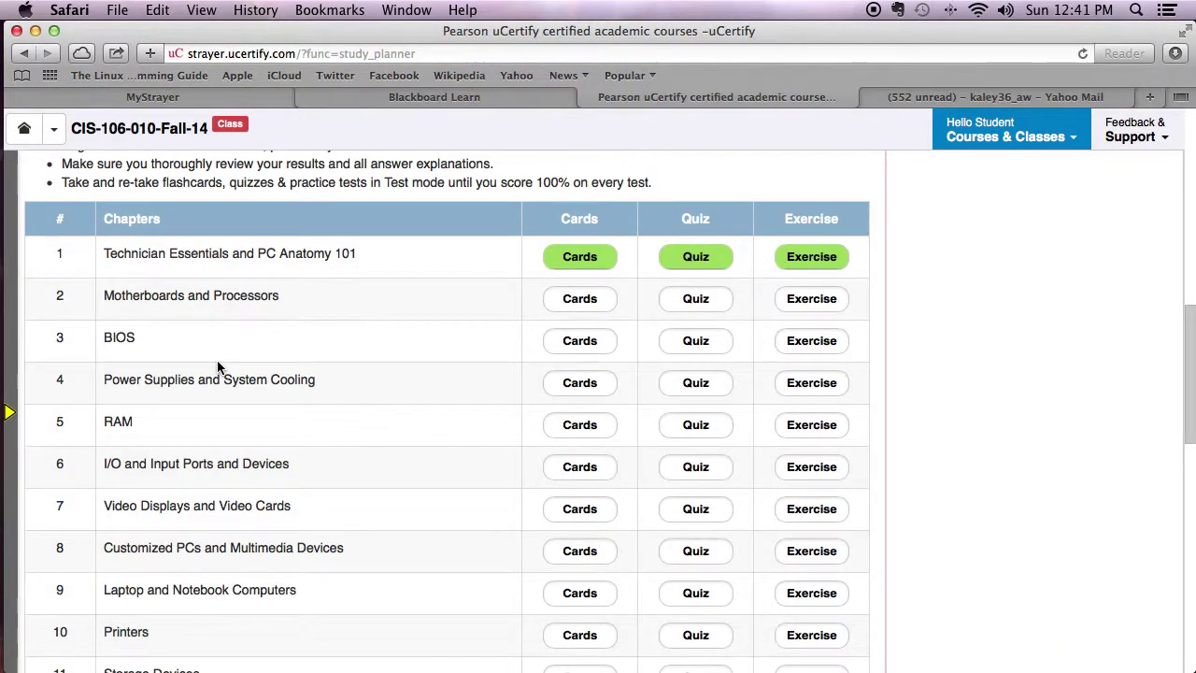
scroll(217, 367, "down", 3)
scroll(216, 366, "down", 6)
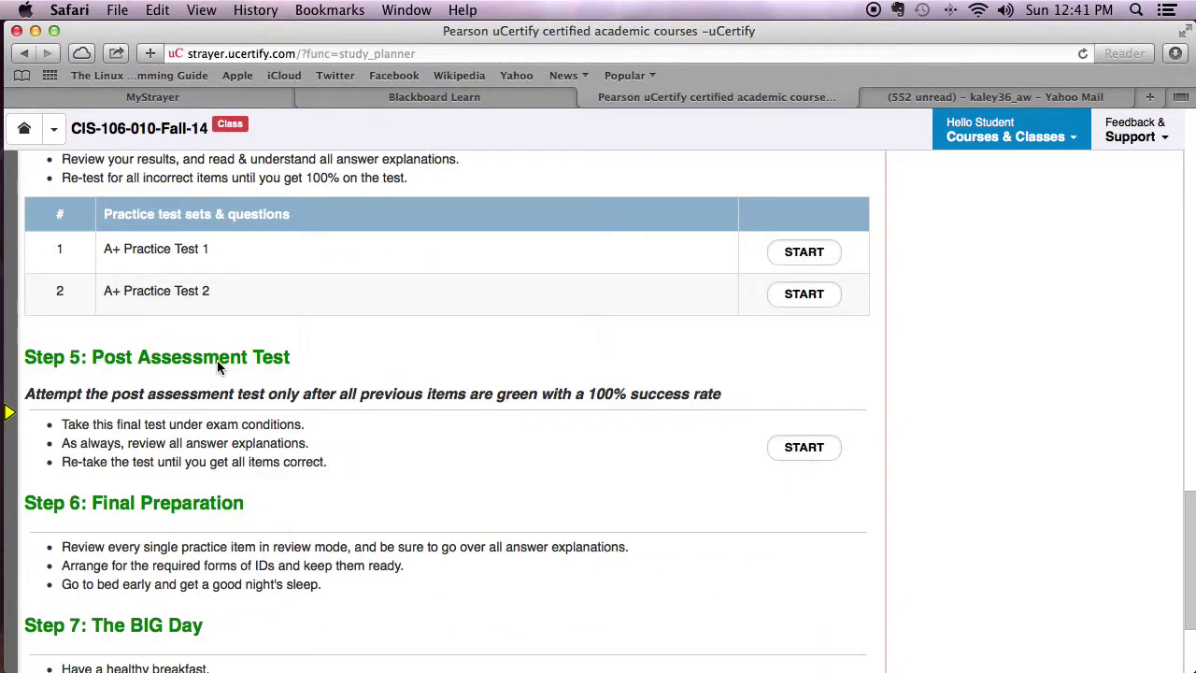
scroll(217, 366, "up", 12)
scroll(220, 370, "up", 4)
scroll(299, 376, "down", 6)
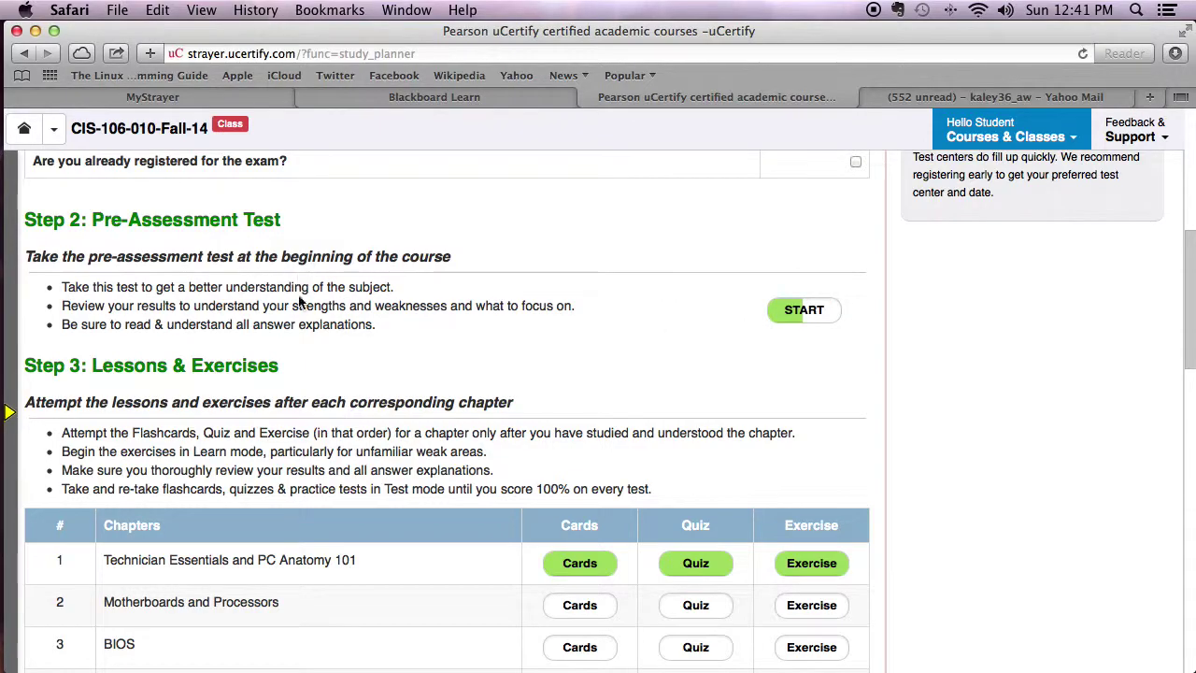
scroll(609, 406, "down", 3)
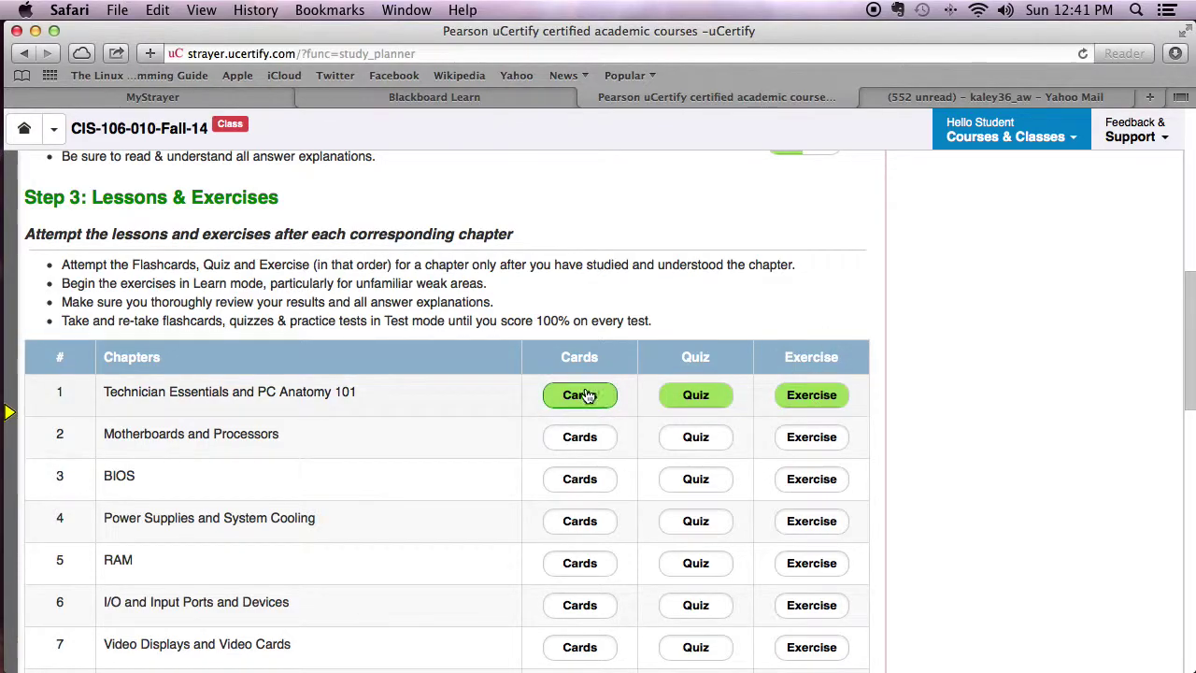
scroll(700, 401, "up", 7)
scroll(698, 393, "down", 12)
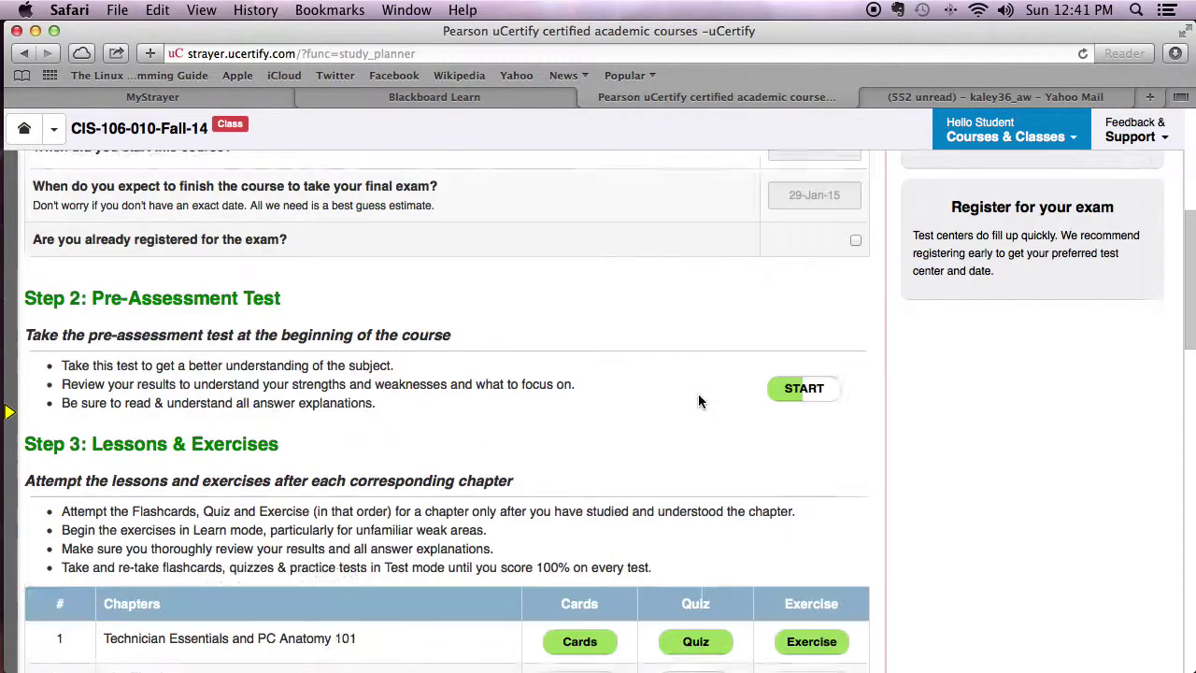
scroll(734, 299, "up", 5)
scroll(941, 267, "up", 9)
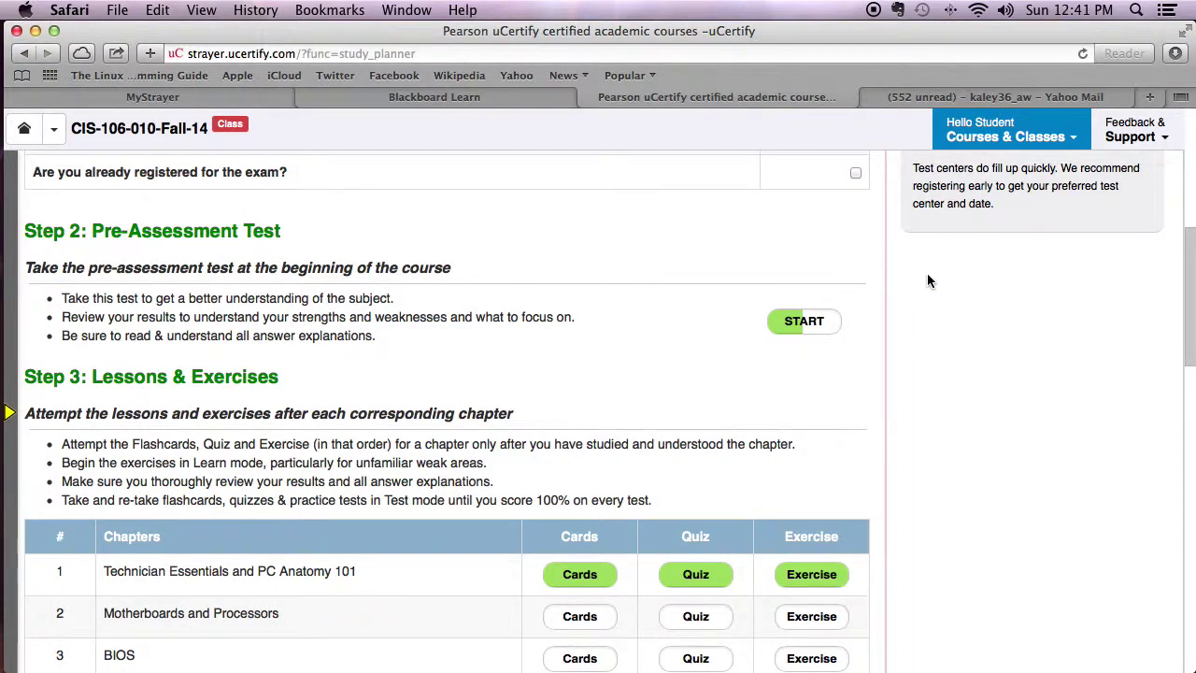
Update and confirm the study planner, then copy its refreshed share link.
left_click(1037, 284)
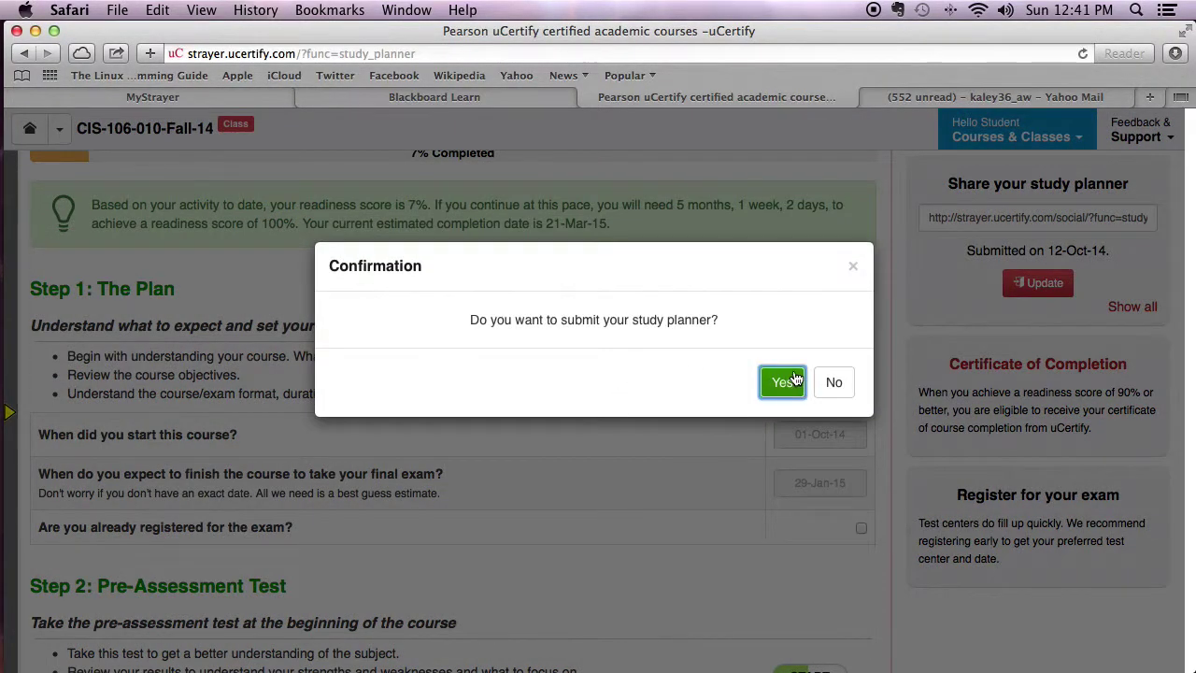
left_click(781, 377)
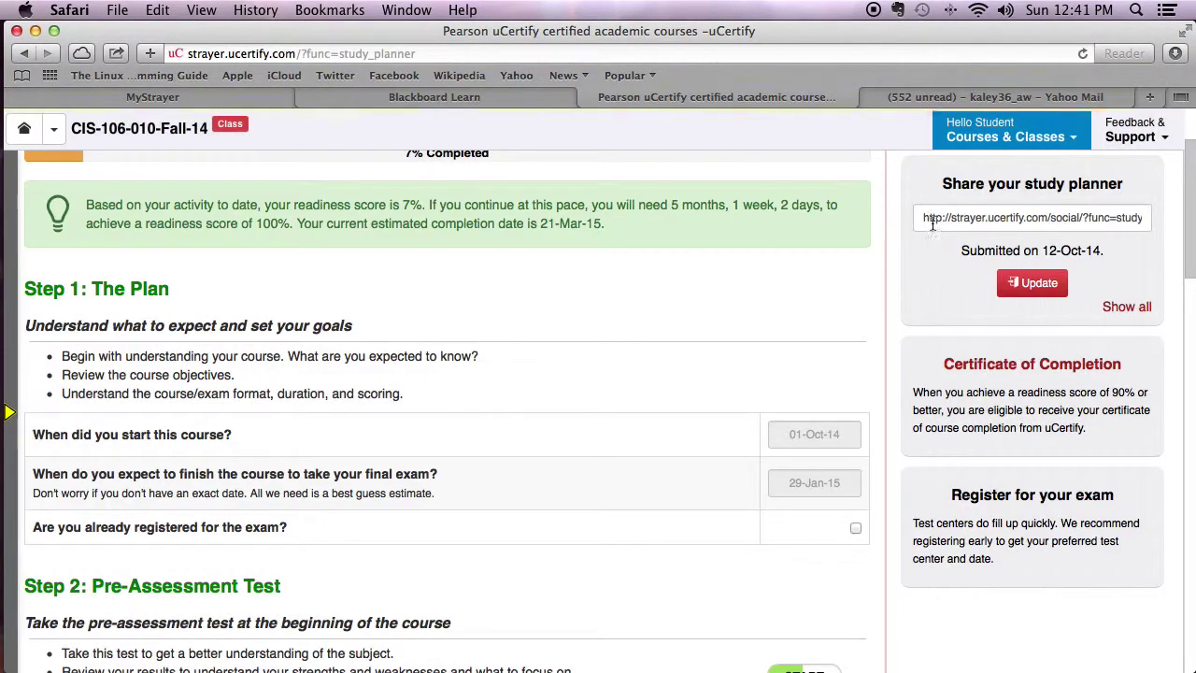
left_click_drag(932, 217, 1186, 217)
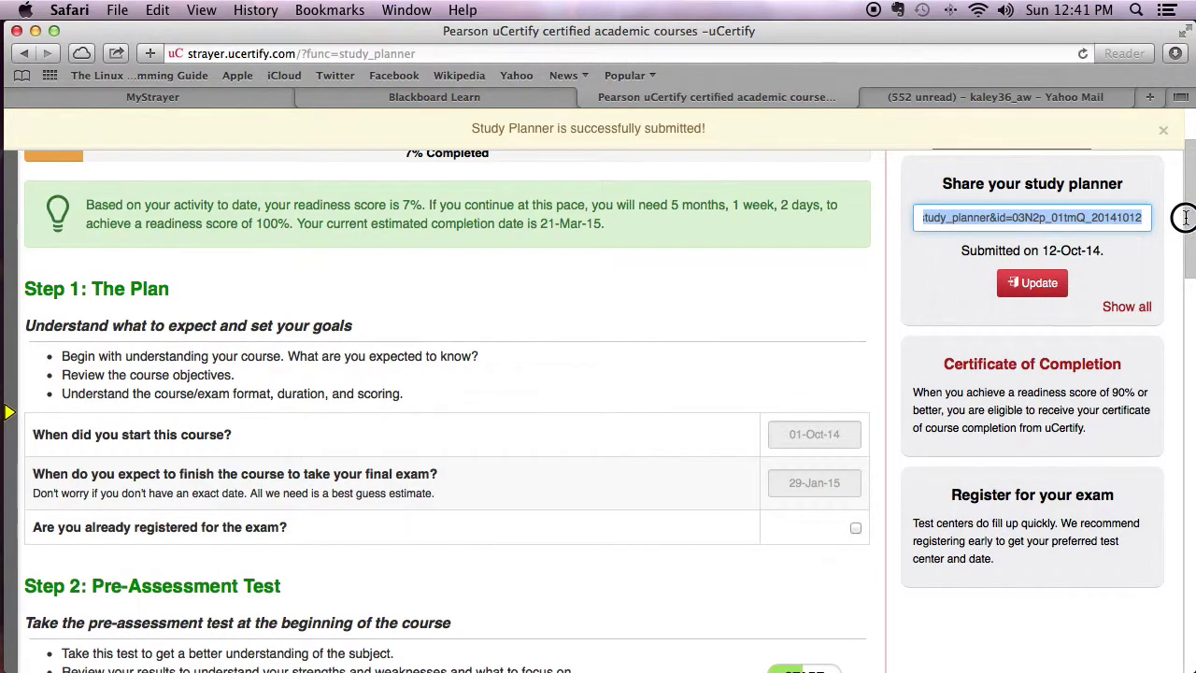
right_click(1114, 218)
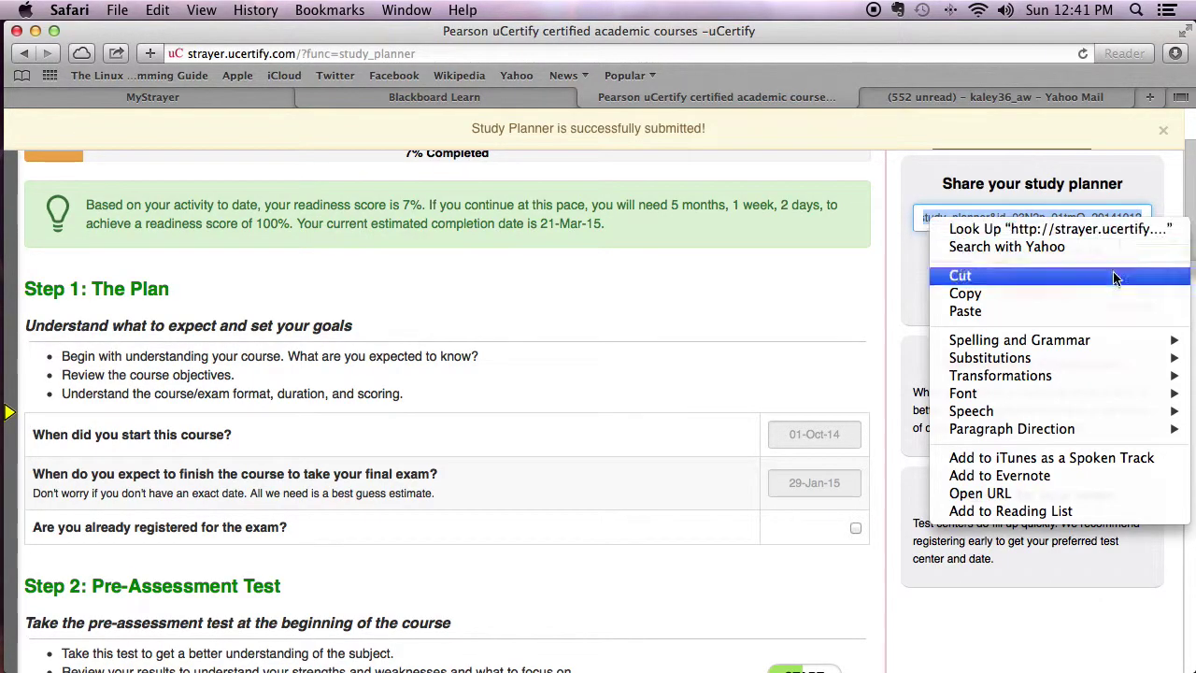
left_click(966, 293)
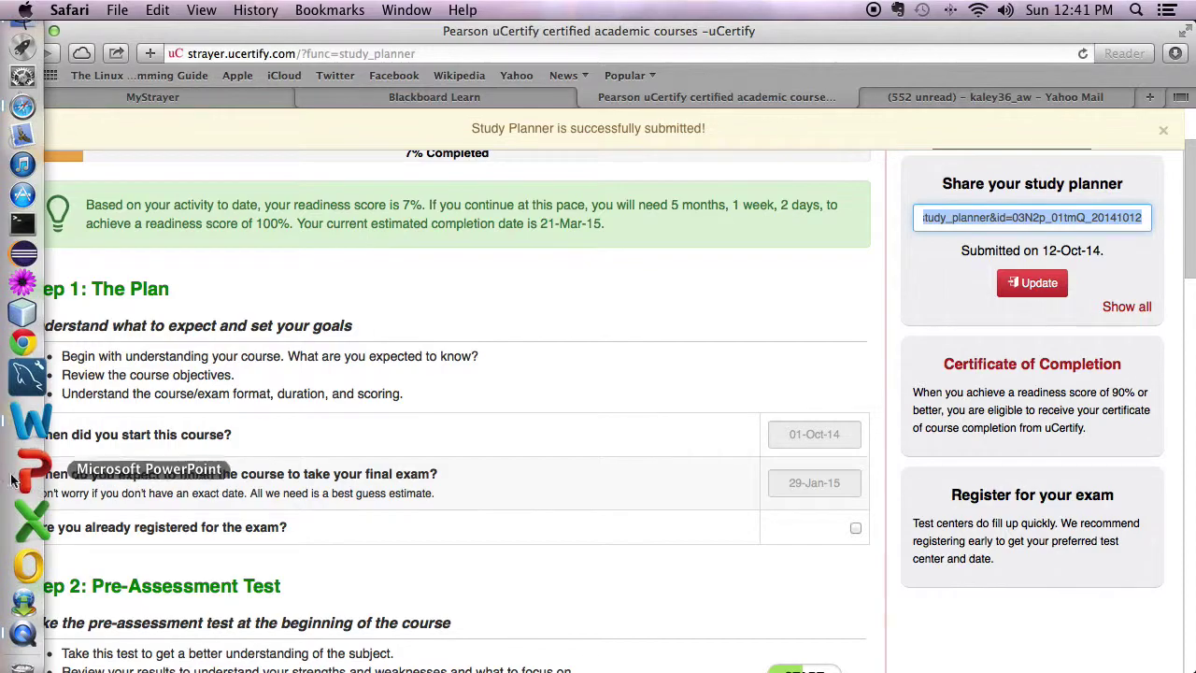
left_click(29, 445)
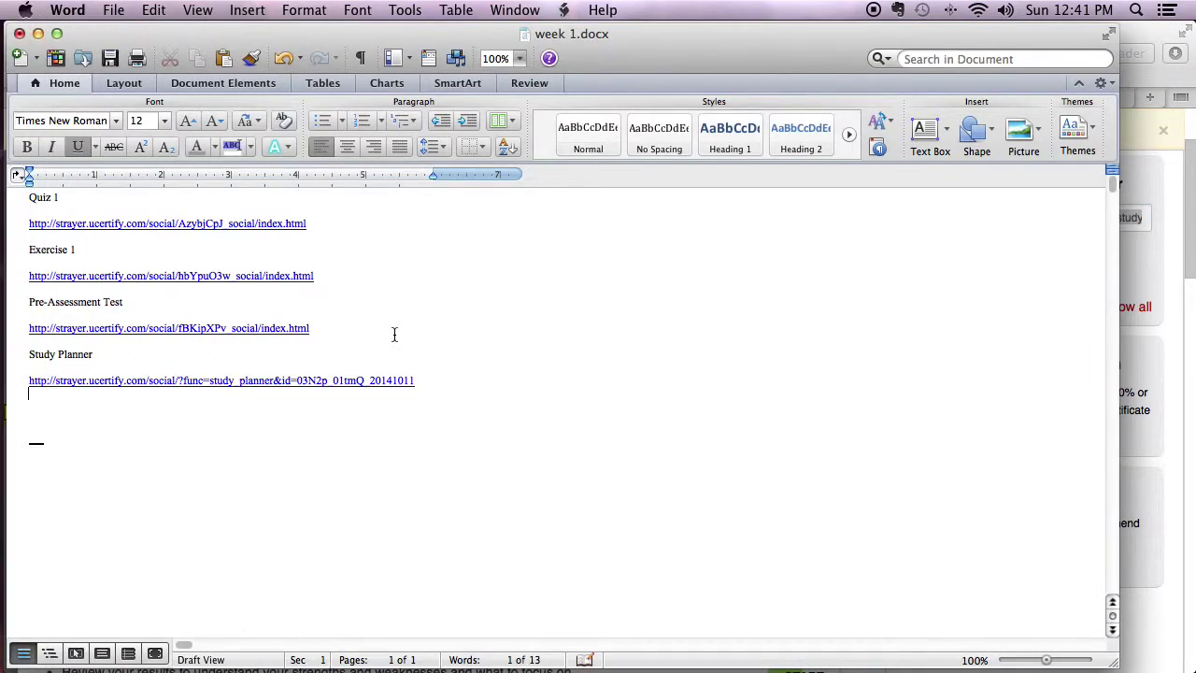
Paste the new study planner link below the first one and compare its 20141012 ending.
left_click(199, 419)
key("super+v")
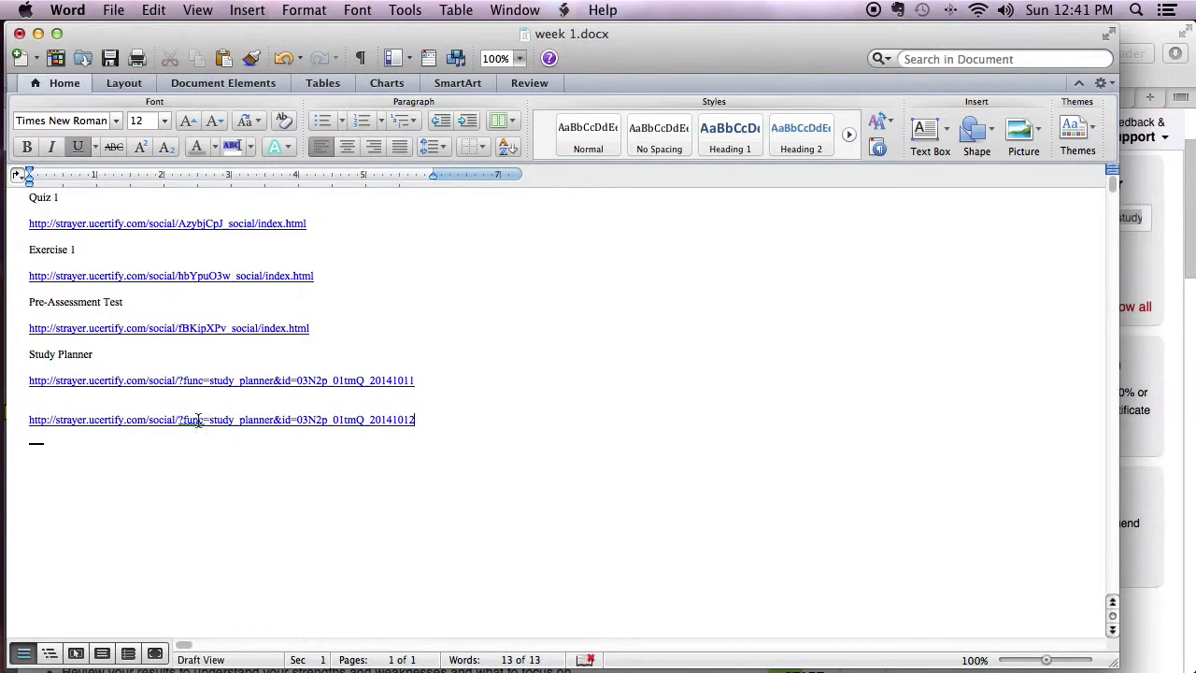
left_click(417, 382)
left_click_drag(417, 420, 370, 419)
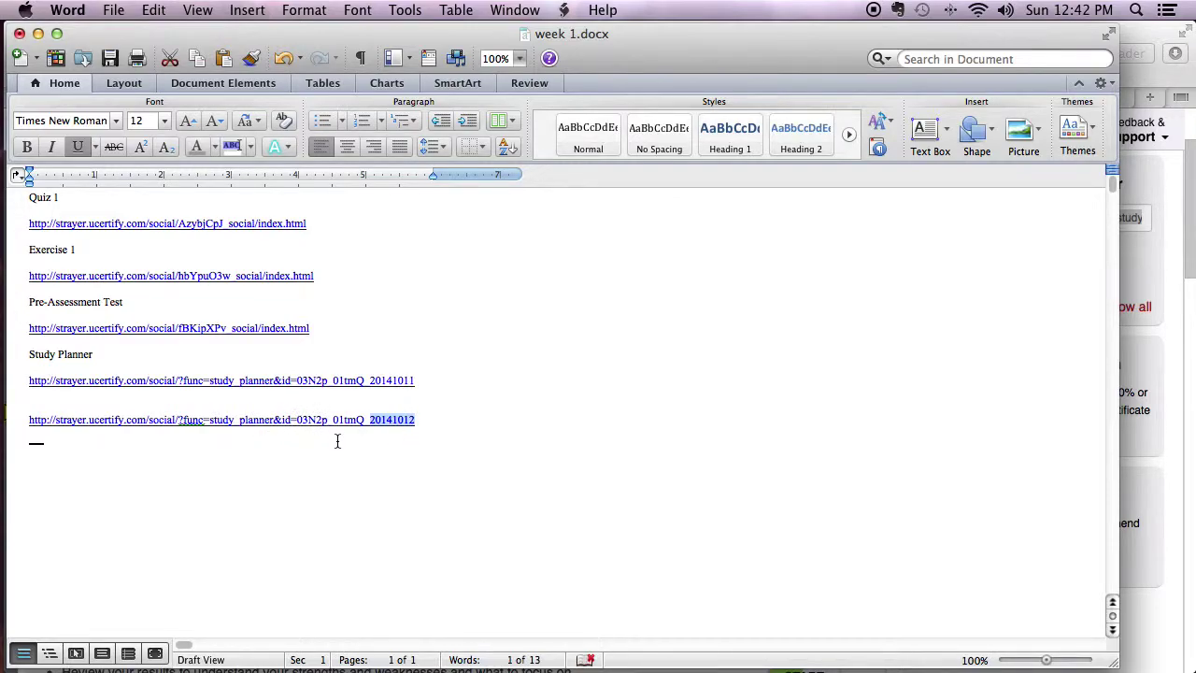
left_click(425, 386)
double_click(393, 419)
left_click(469, 418)
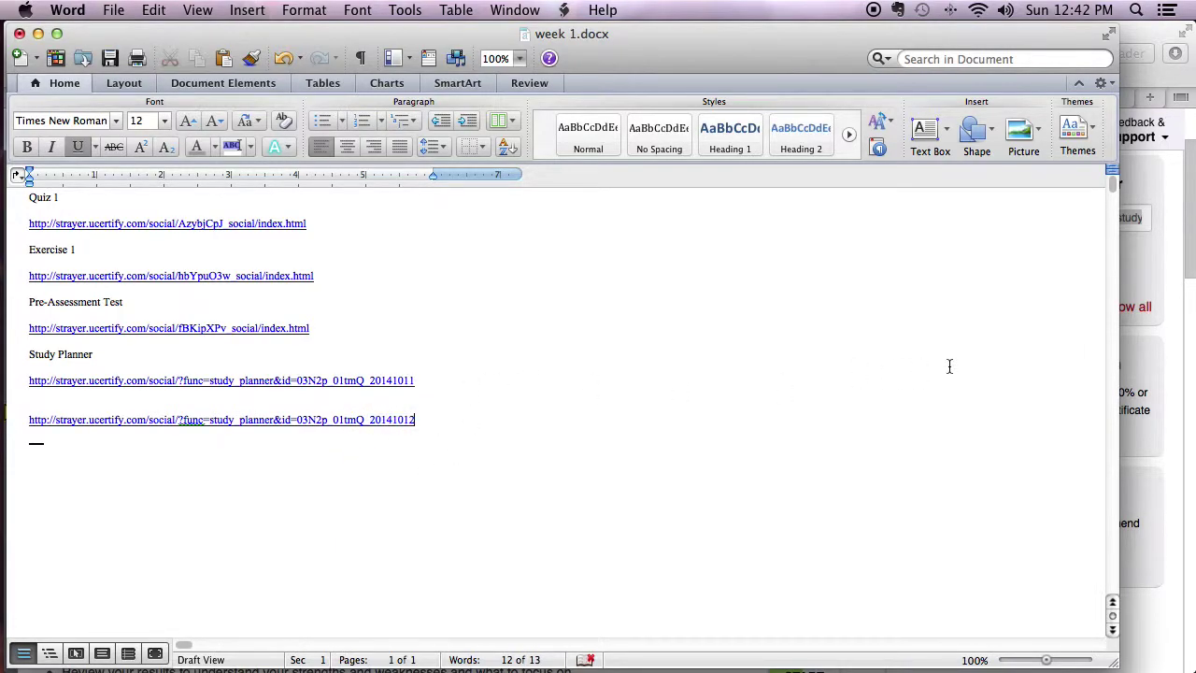
Go back to uCertify's performance analytics and bring up the Test History & Progress Reports.
left_click(1159, 286)
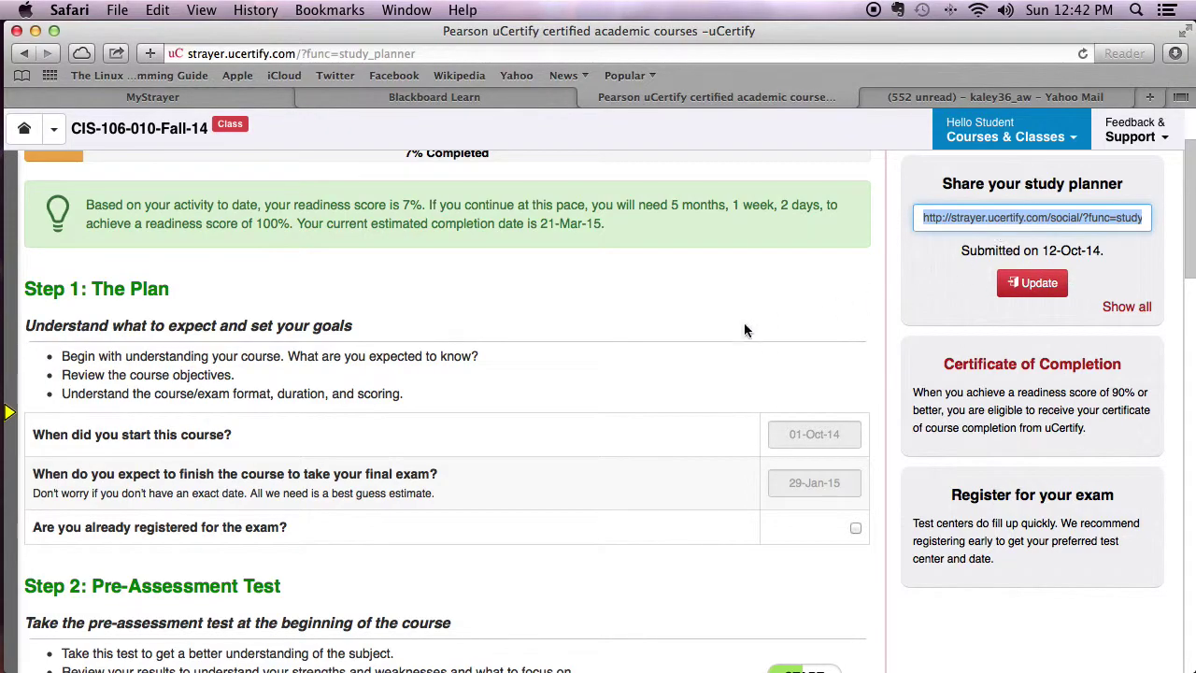
left_click(24, 54)
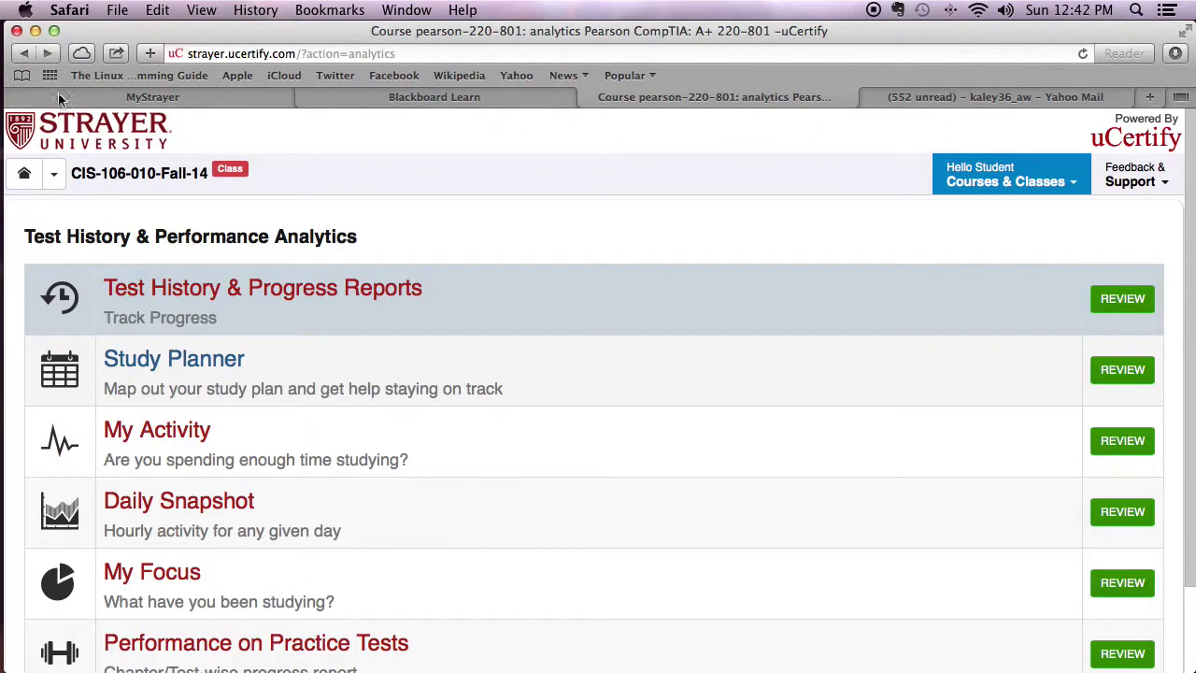
left_click(201, 292)
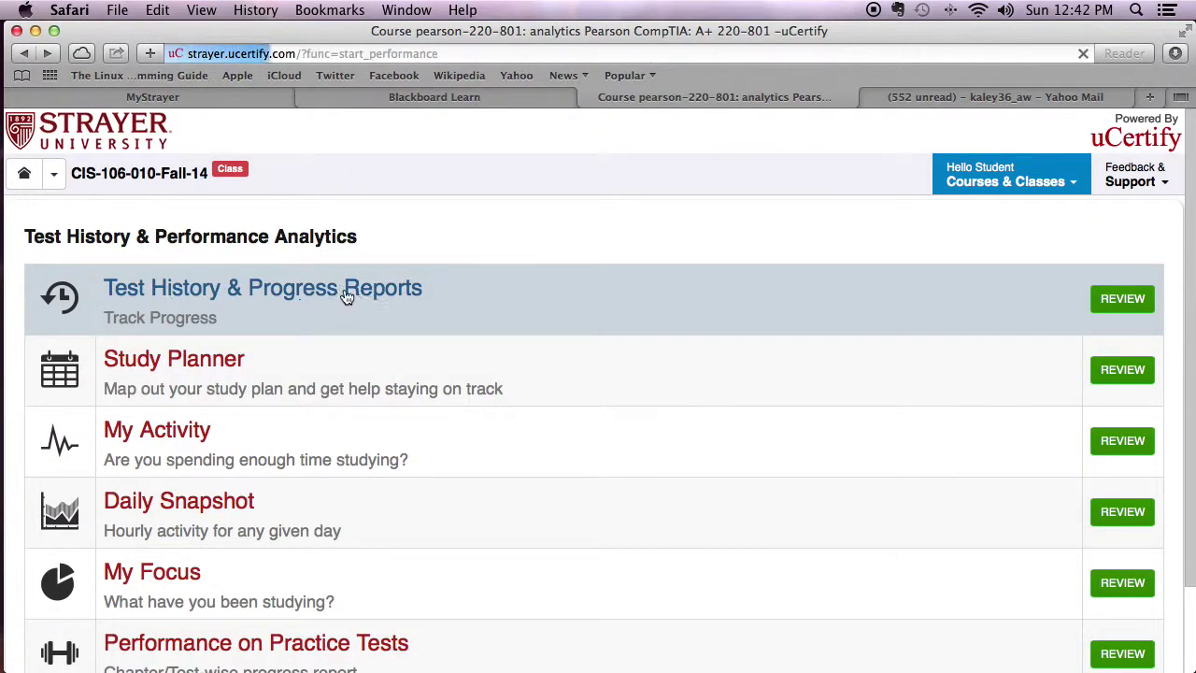
scroll(665, 498, "down", 5)
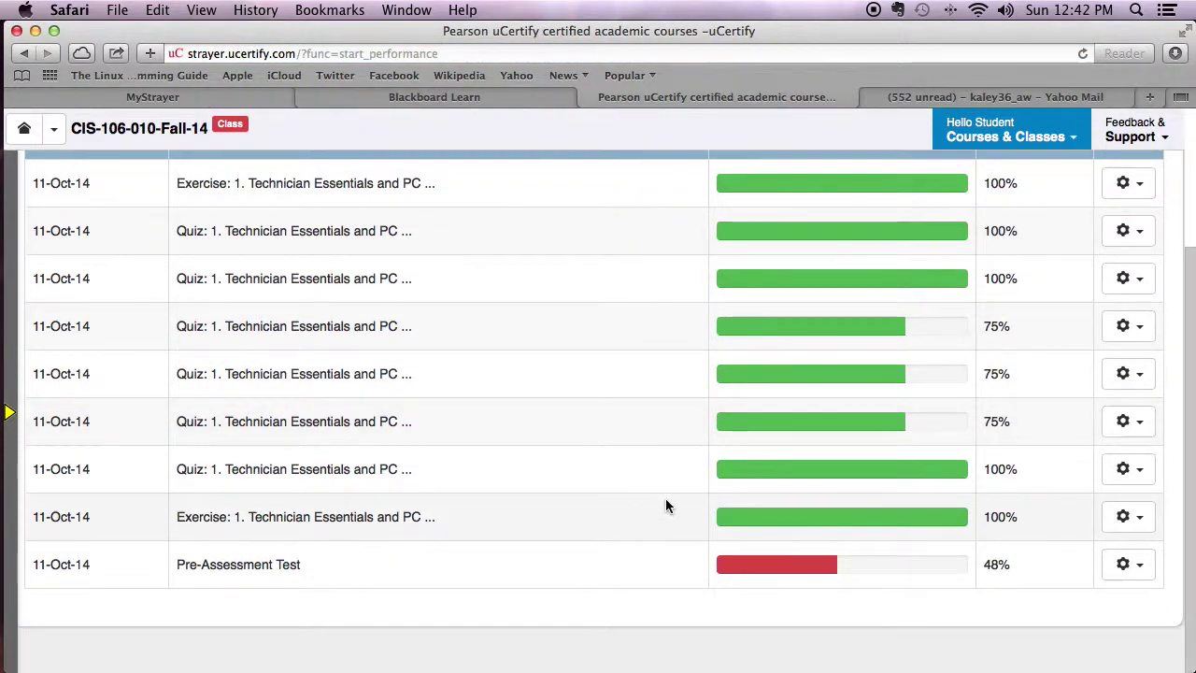
scroll(666, 498, "up", 5)
scroll(665, 505, "down", 3)
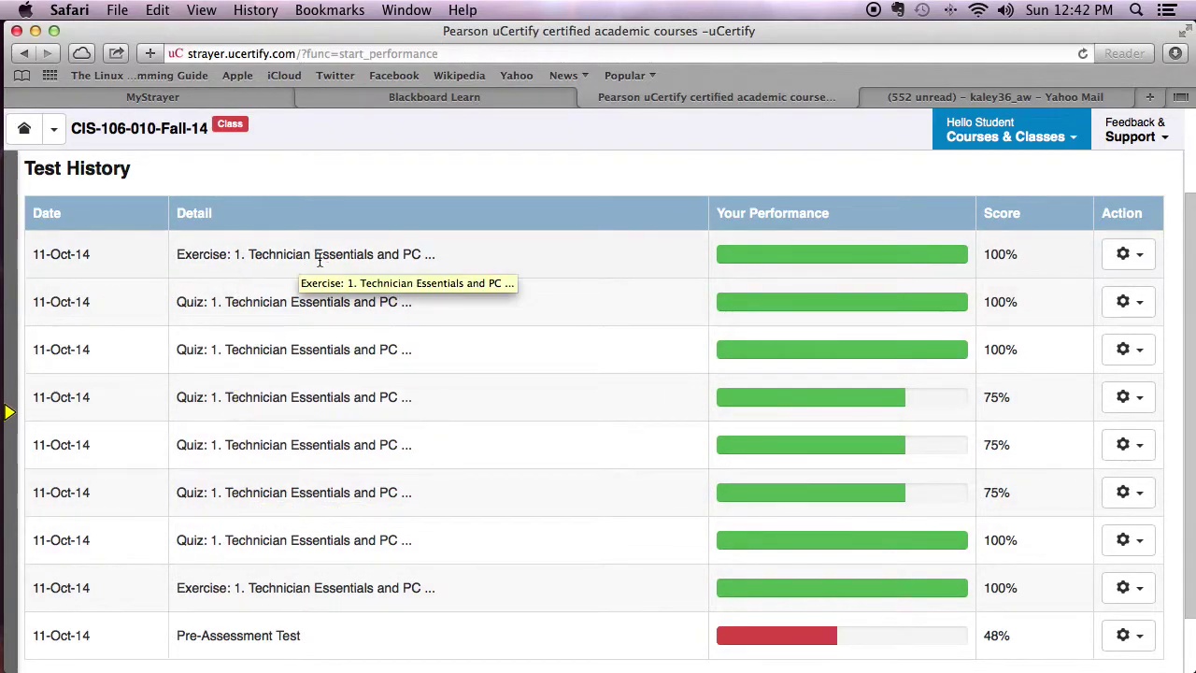
Review the Exercise and Quiz 1 attempts, then show the actions for the top Exercise result.
scroll(332, 575, "down", 1)
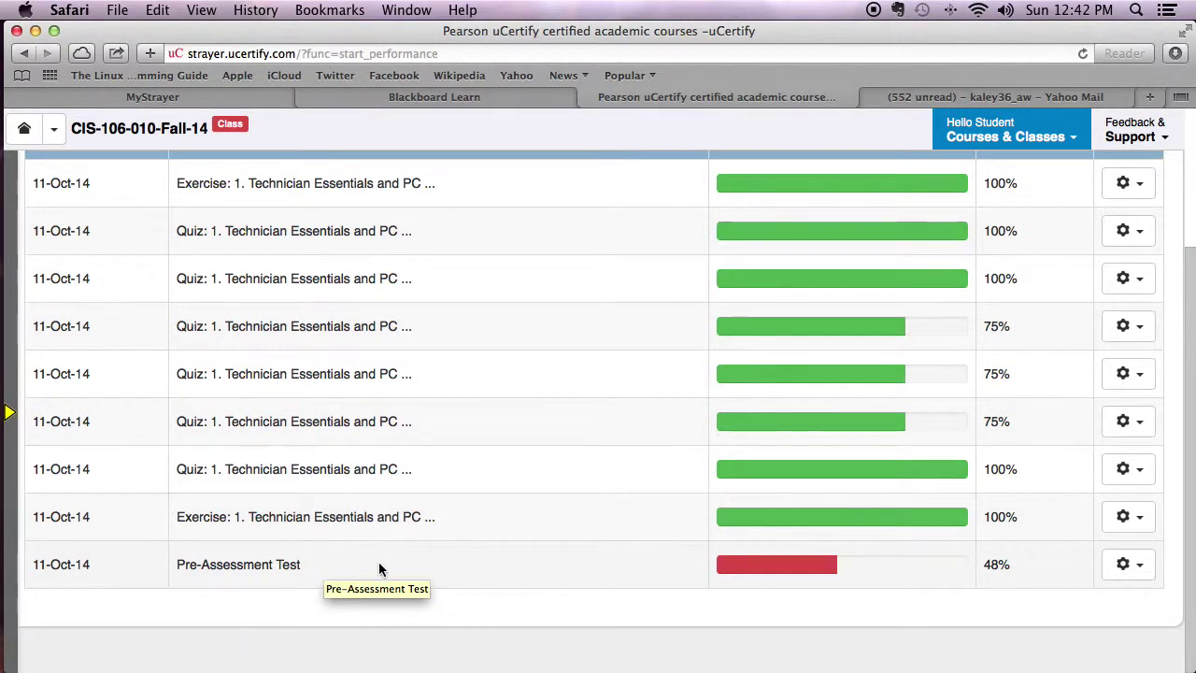
scroll(679, 527, "up", 3)
scroll(679, 526, "down", 3)
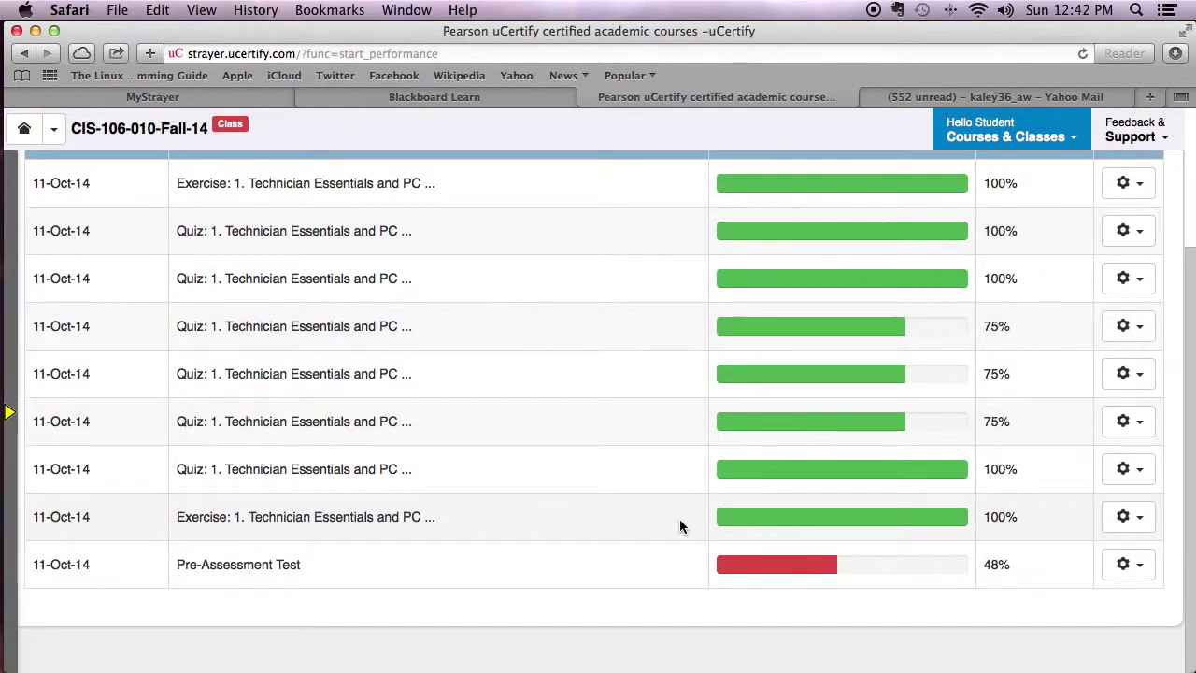
scroll(679, 526, "up", 3)
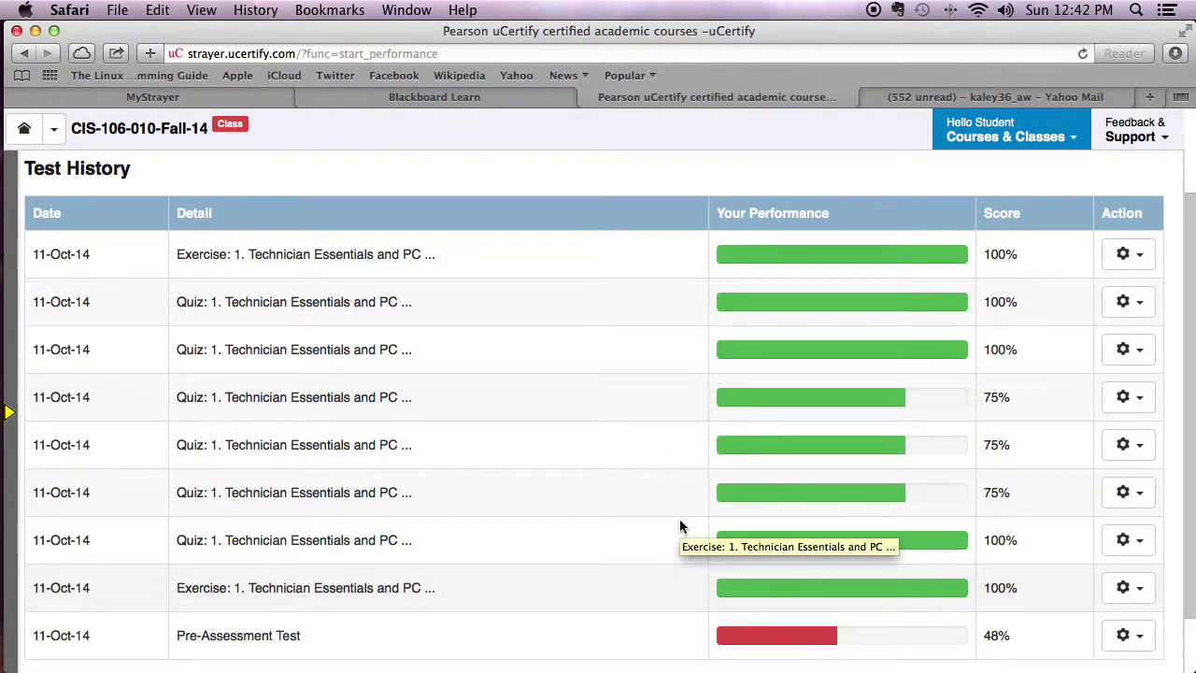
scroll(680, 527, "down", 2)
scroll(680, 526, "down", 1)
scroll(680, 526, "up", 1)
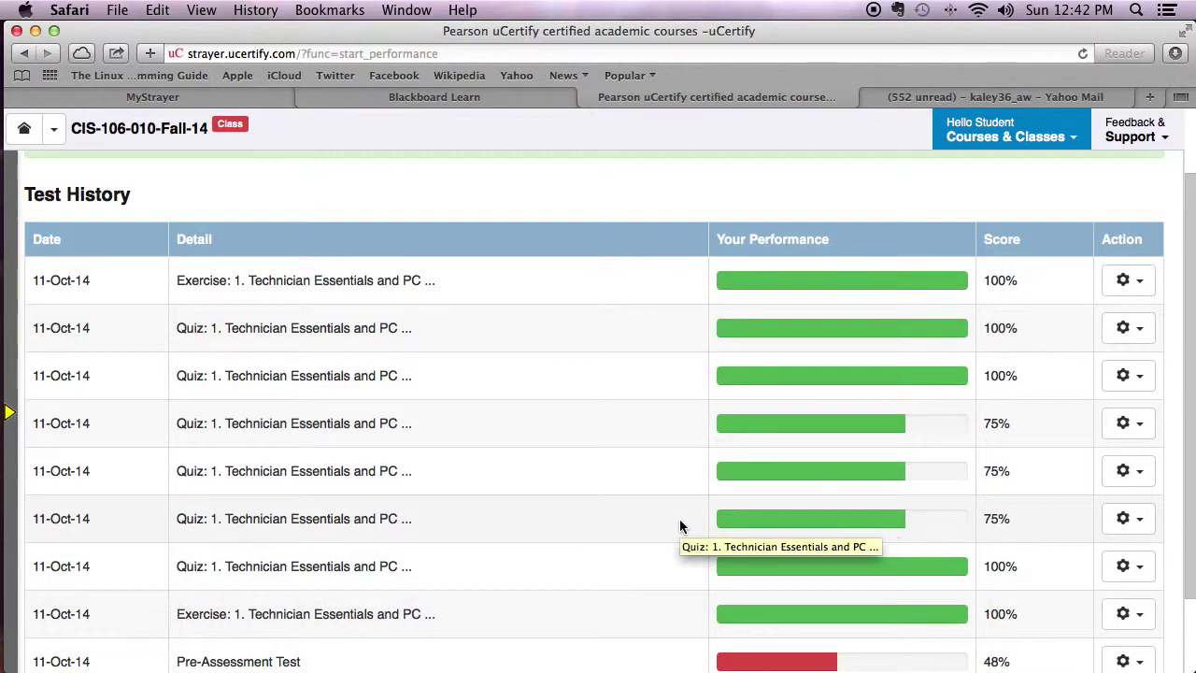
left_click_drag(175, 281, 261, 281)
left_click_drag(176, 329, 224, 329)
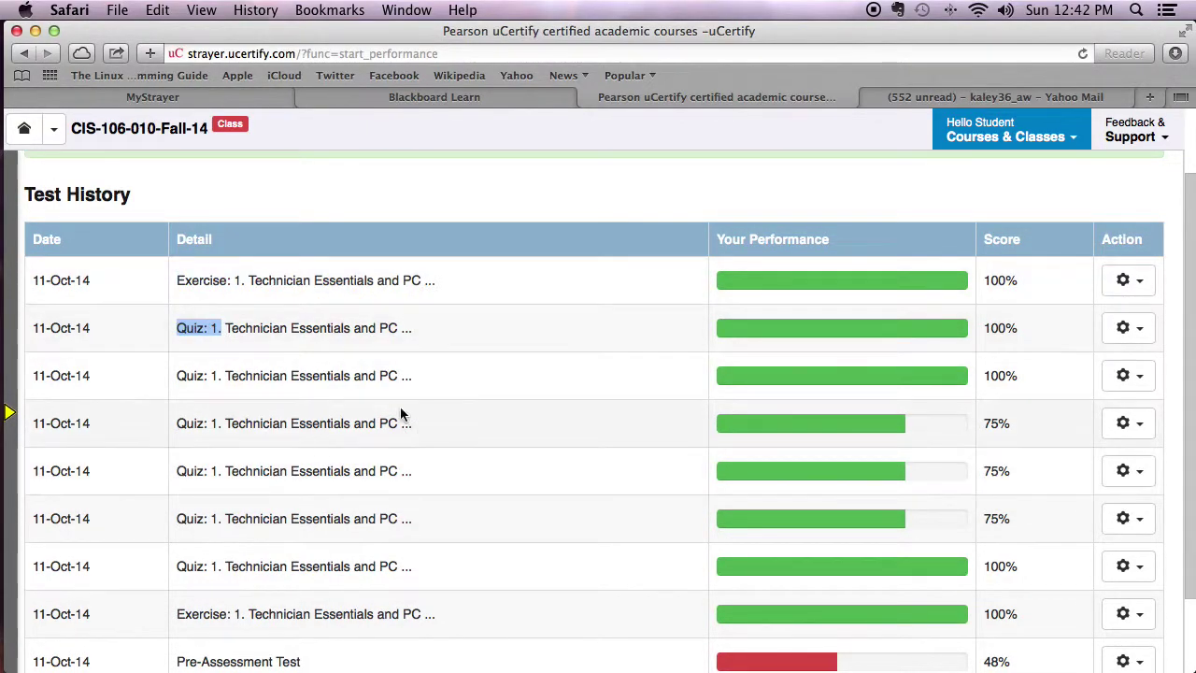
left_click(1143, 287)
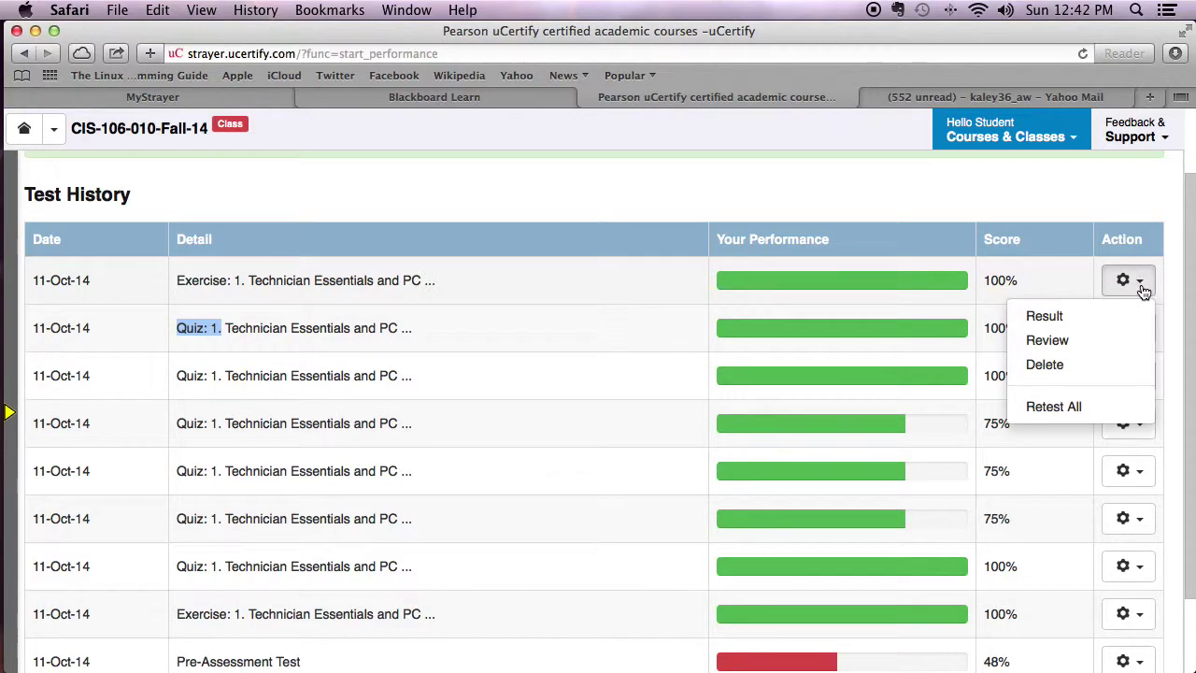
Bring up the report card for the top Exercise result and find its Share your result section.
left_click(1055, 316)
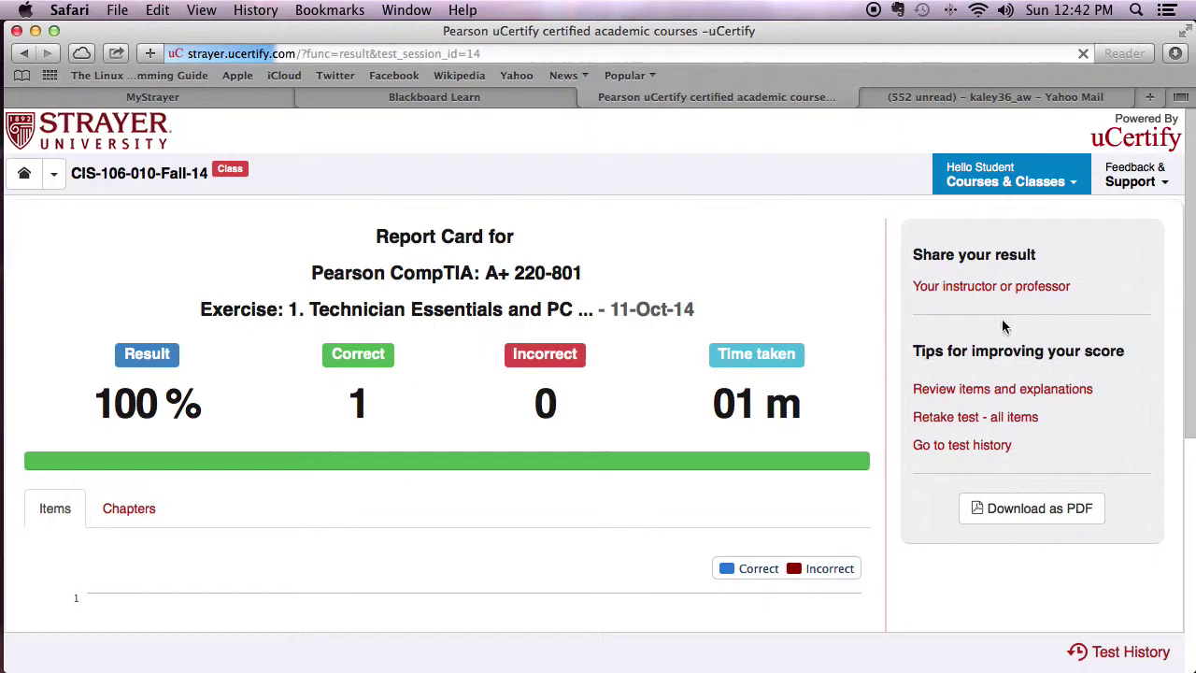
scroll(456, 430, "down", 5)
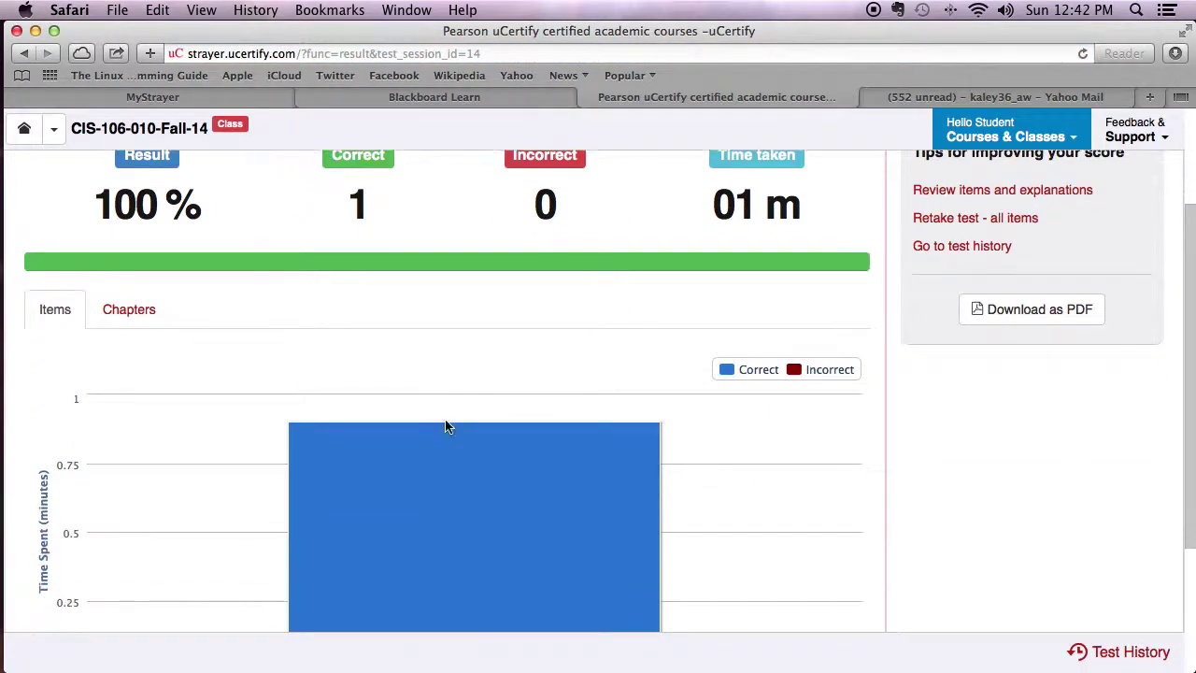
scroll(445, 421, "up", 1)
scroll(444, 421, "down", 1)
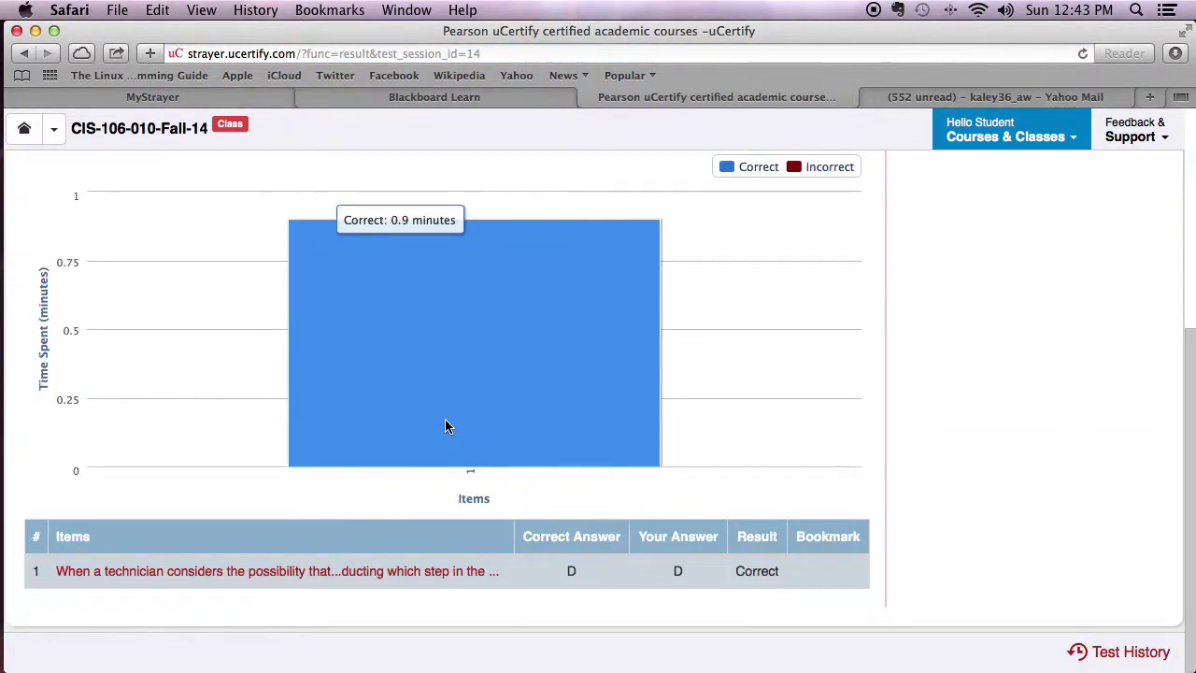
scroll(445, 426, "up", 5)
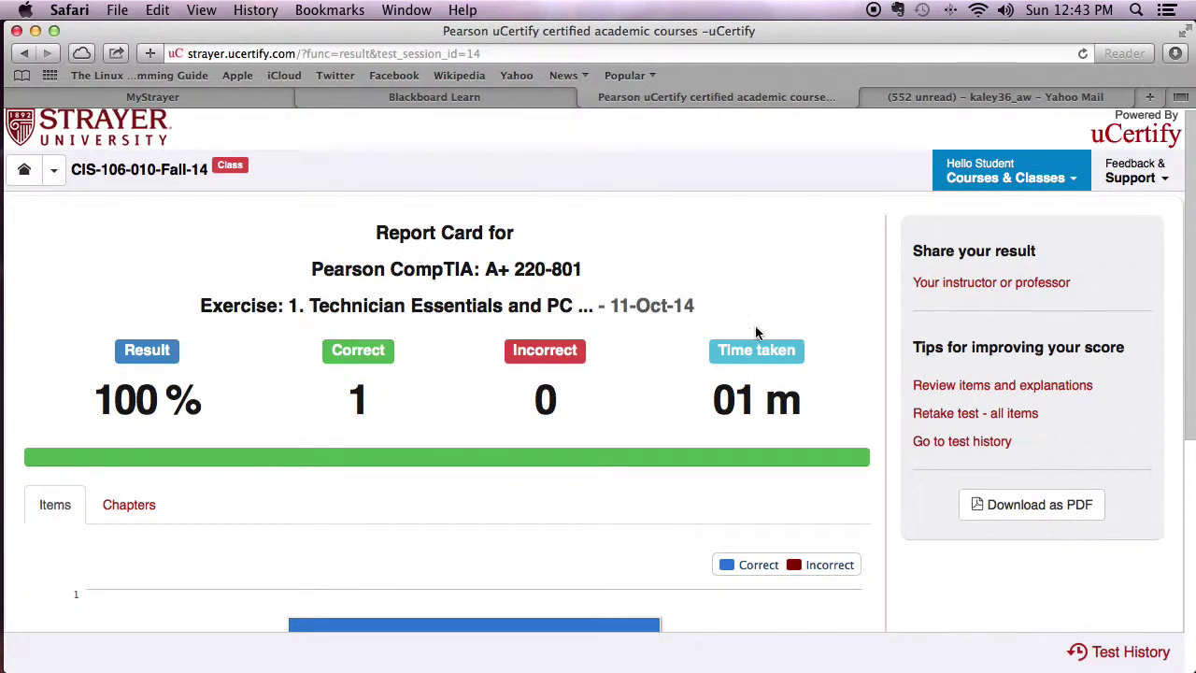
left_click_drag(907, 249, 1054, 249)
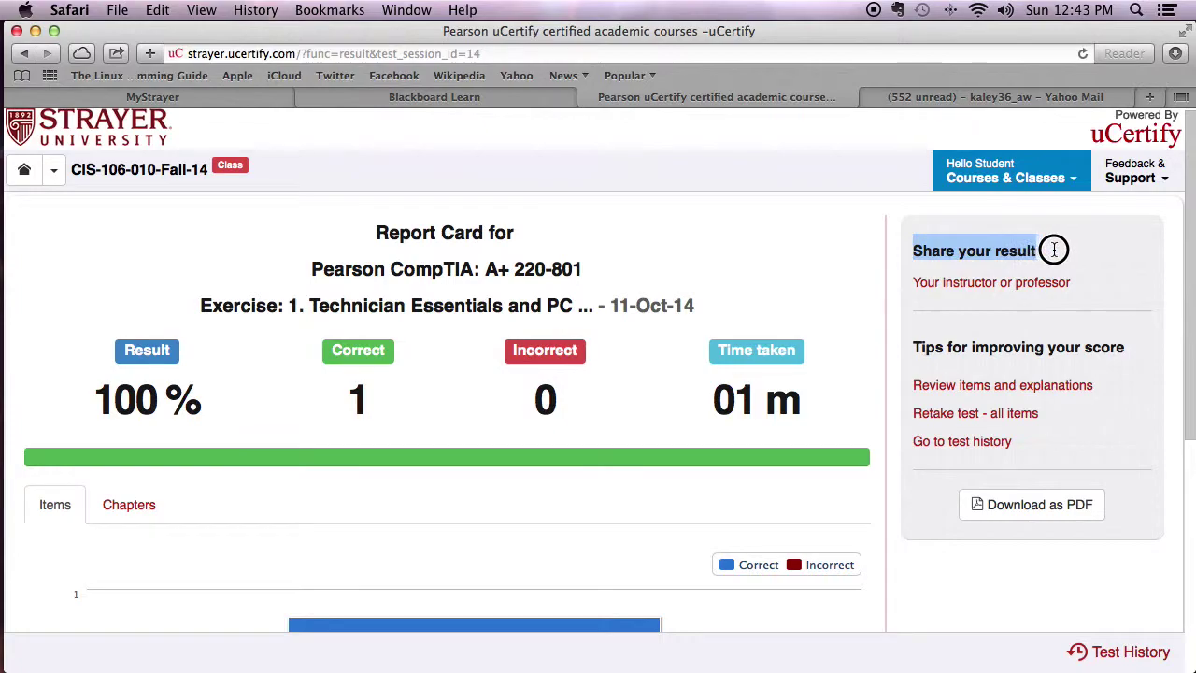
Copy the result's share link for the instructor, check the week 1 Word document, and close the share window.
left_click(957, 286)
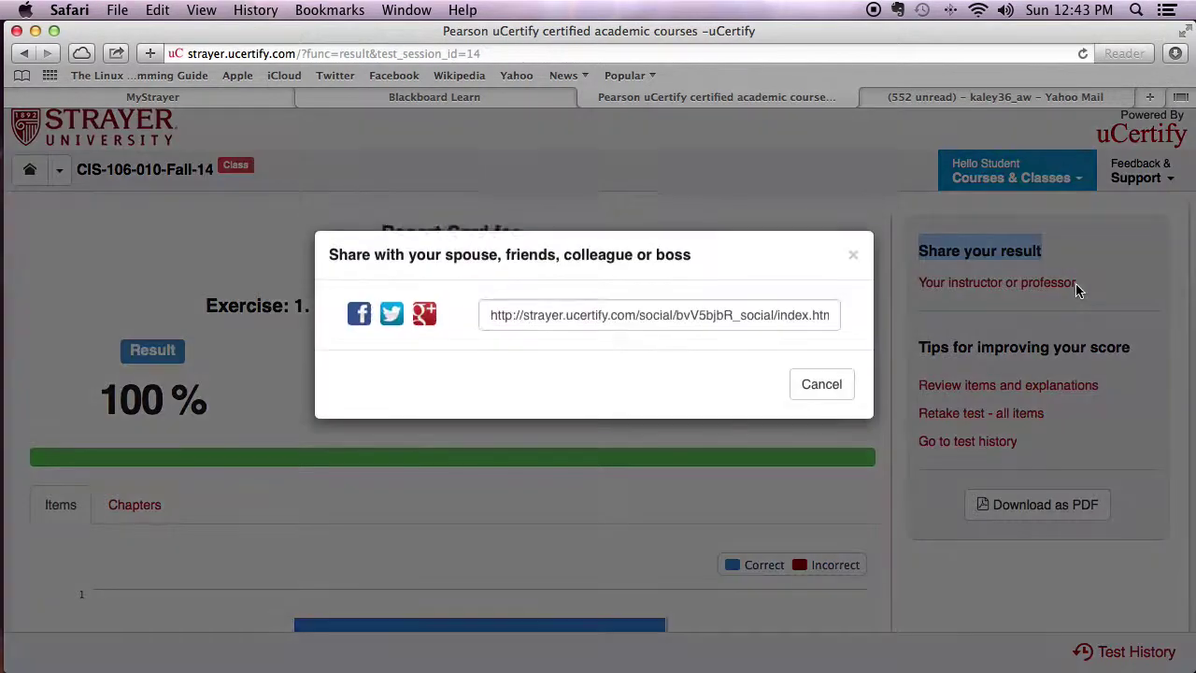
left_click_drag(488, 326, 860, 328)
right_click(808, 327)
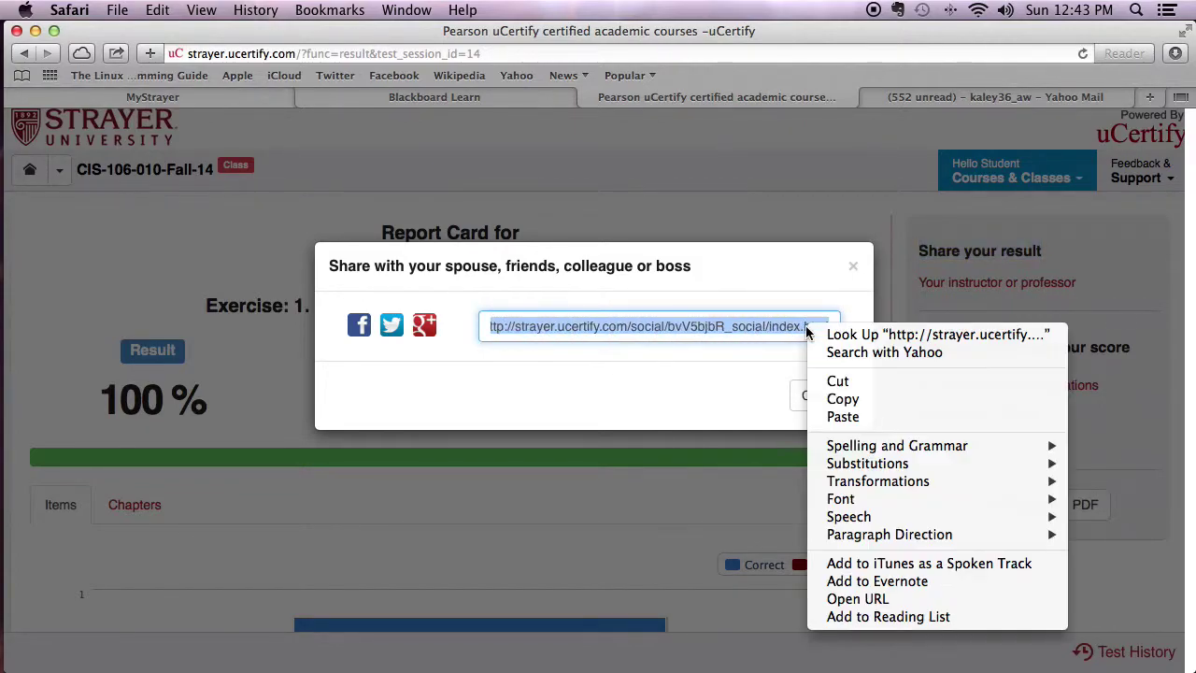
left_click(843, 399)
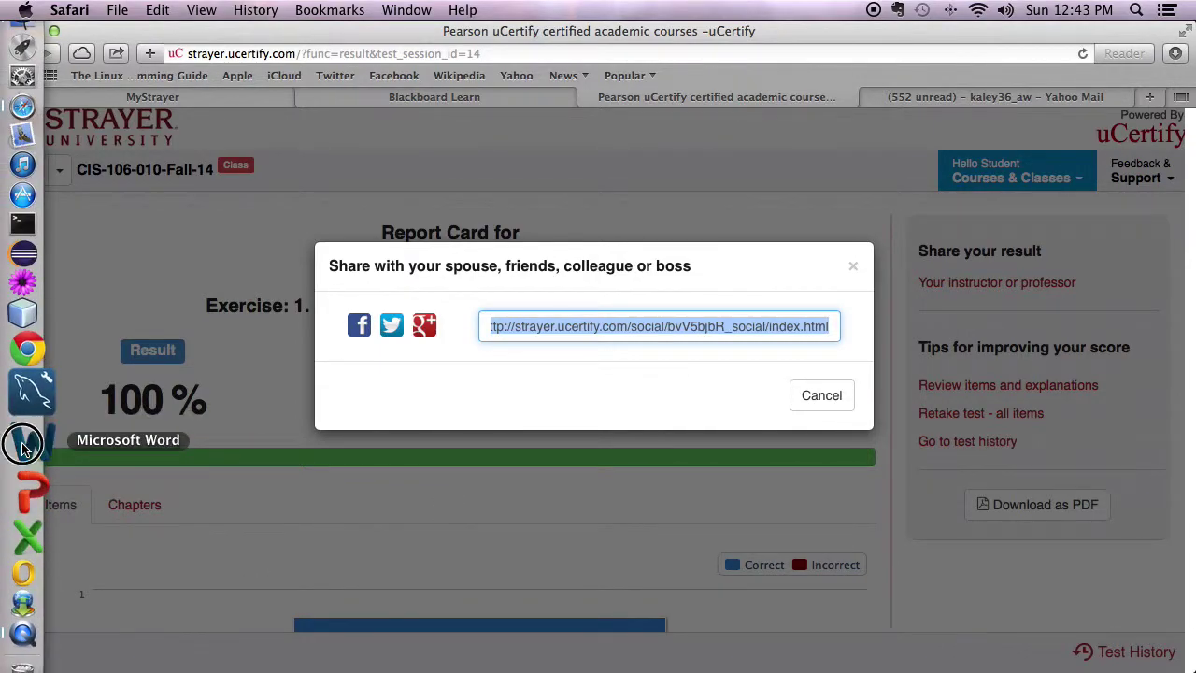
left_click(28, 486)
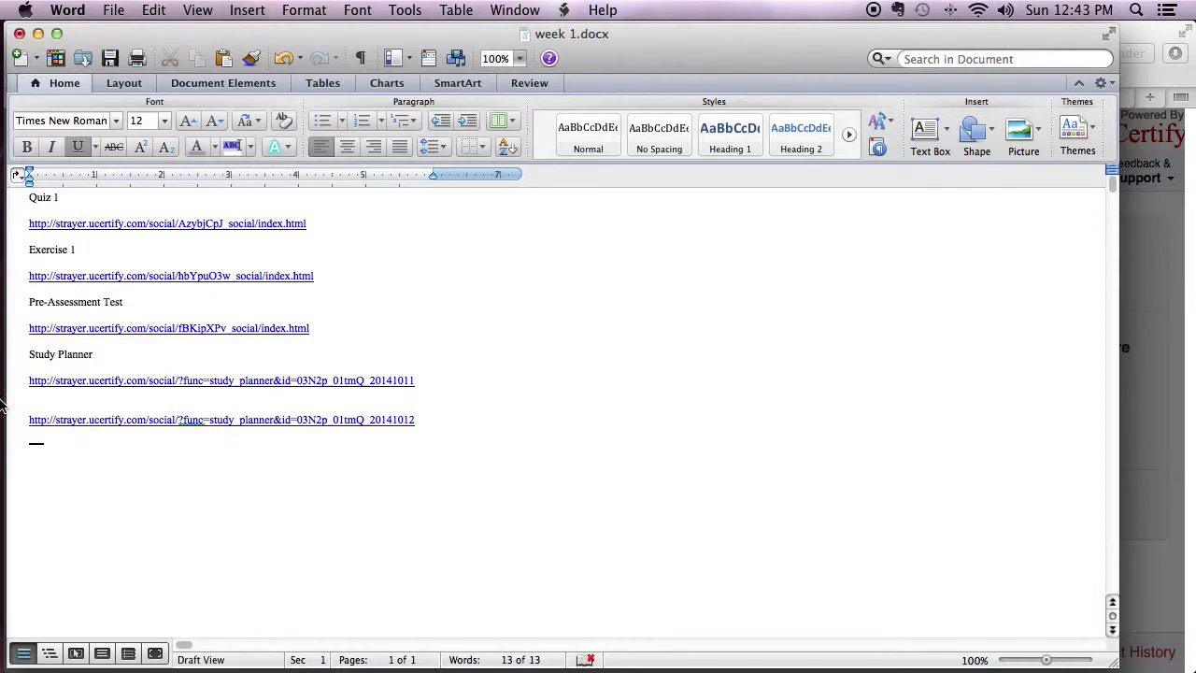
mouse_move(1, 400)
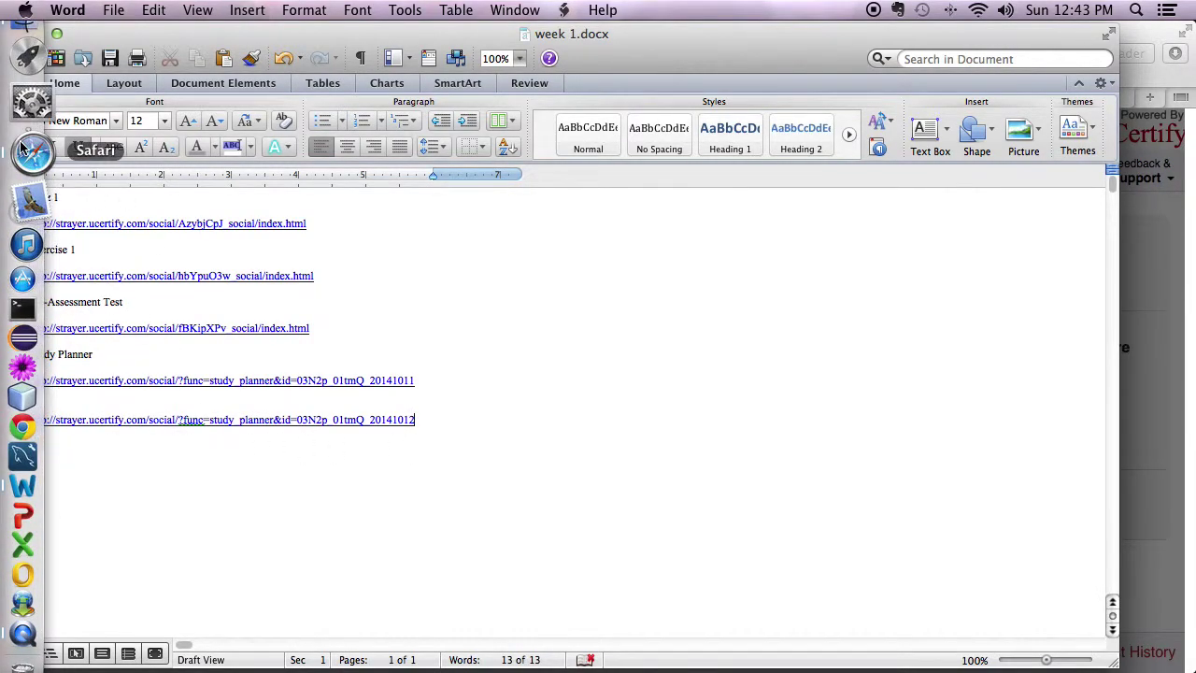
left_click(24, 151)
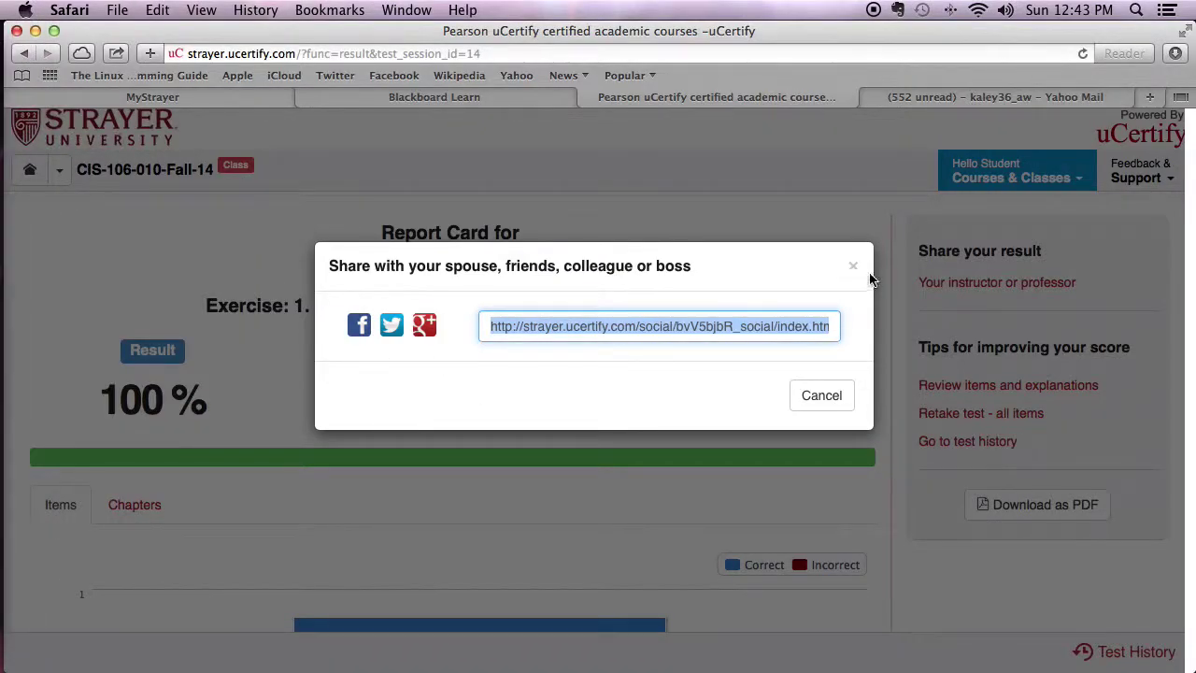
left_click(850, 267)
On the Blackboard Learn course page, select the Lab and Course instructor key lines.
left_click(423, 96)
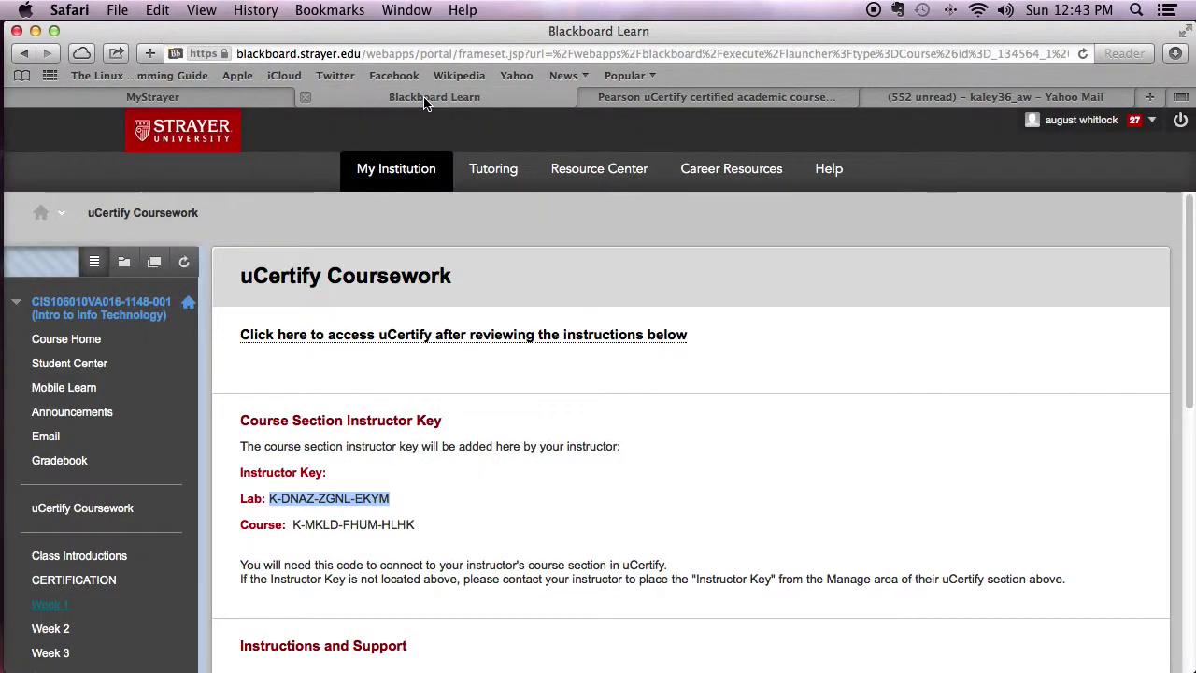
left_click_drag(230, 501, 392, 499)
left_click_drag(240, 529, 415, 524)
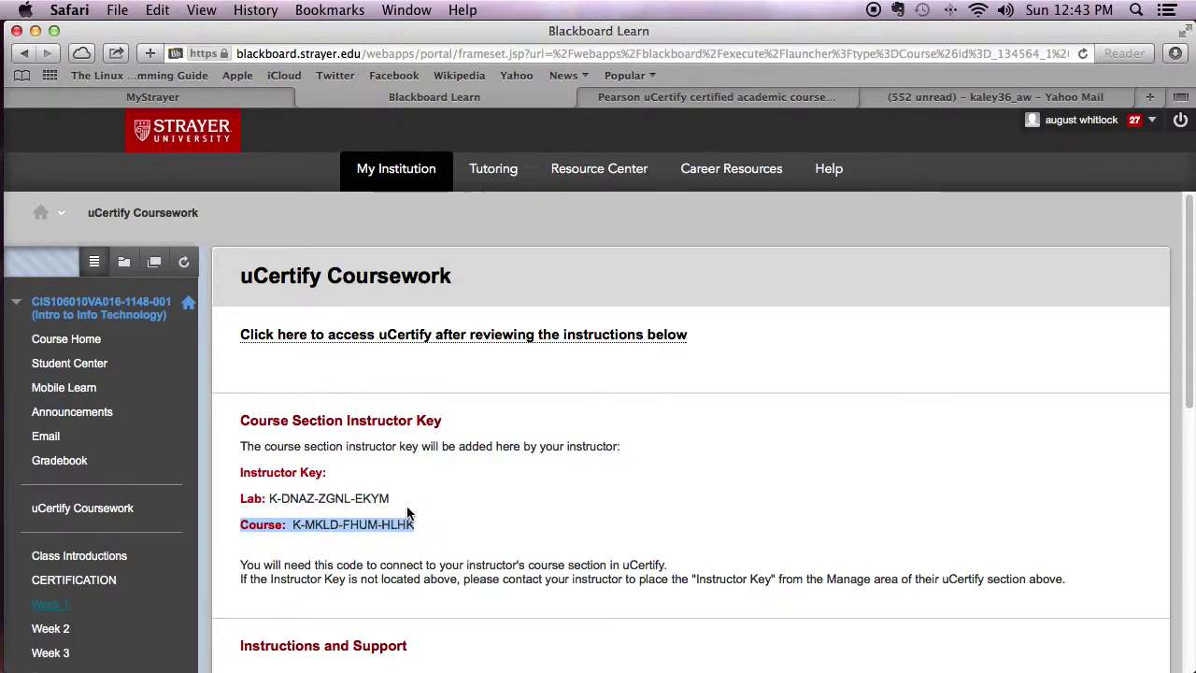
In Yahoo Mail, select the access codes in the CIS106UCERTIFY ACCESS CODE and A+ 2012 EXAM 1 LAB emails.
left_click(898, 96)
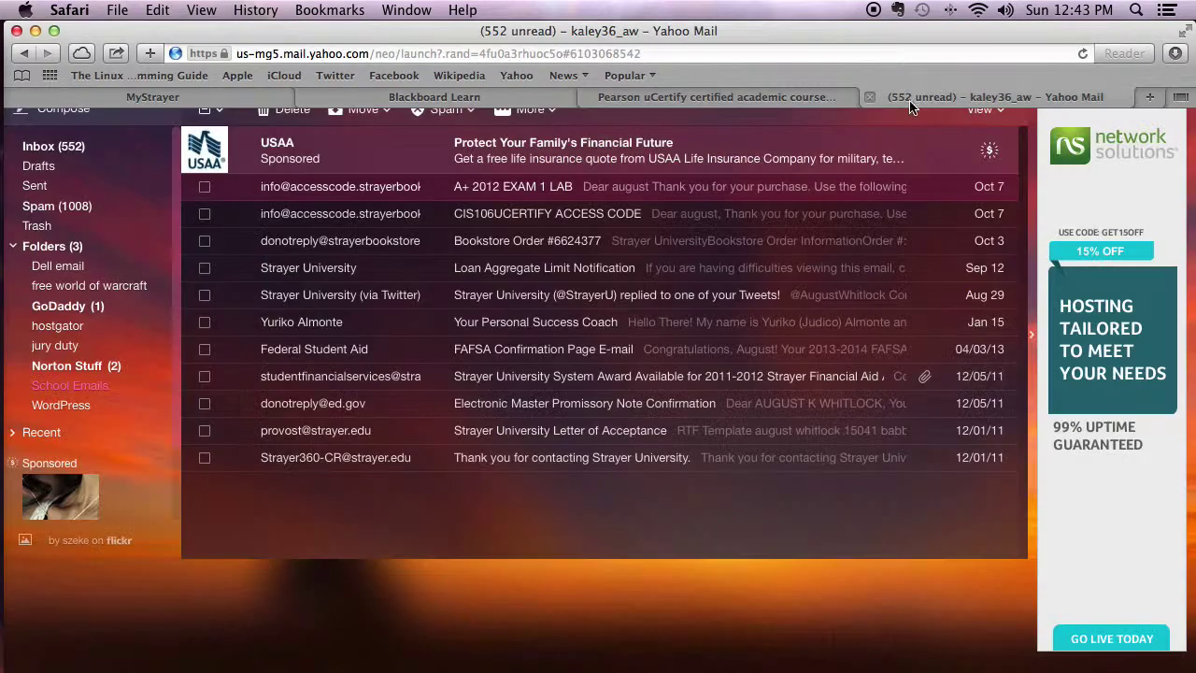
left_click(574, 214)
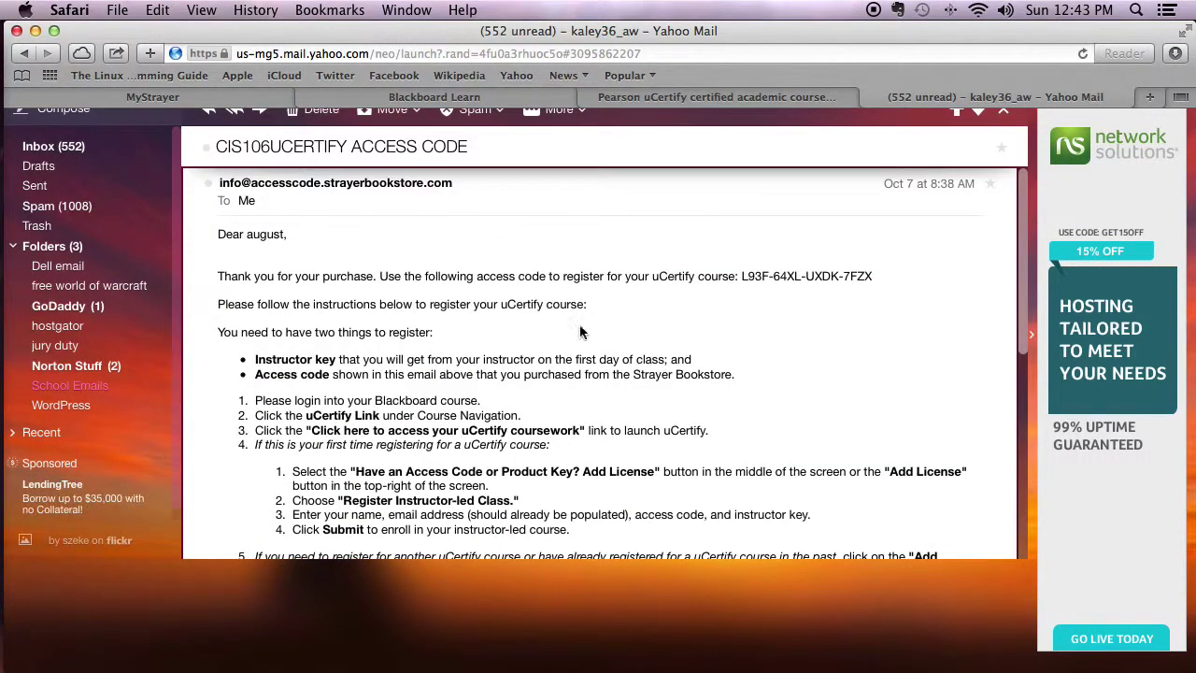
left_click_drag(739, 278, 884, 278)
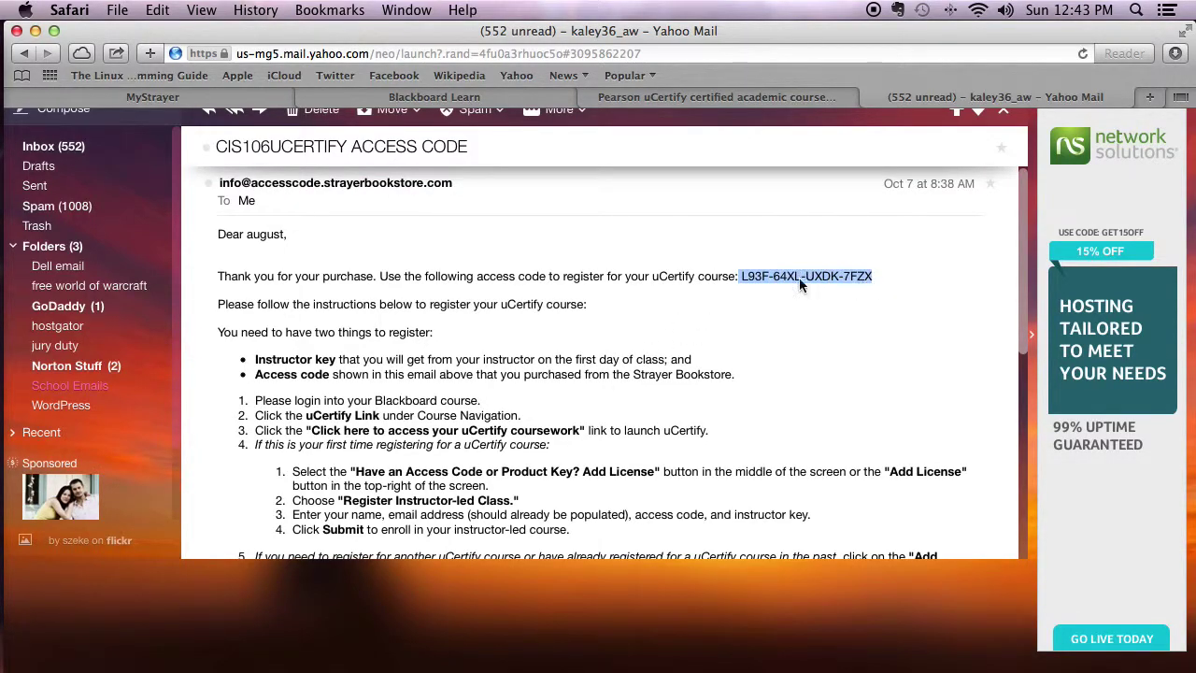
left_click(74, 386)
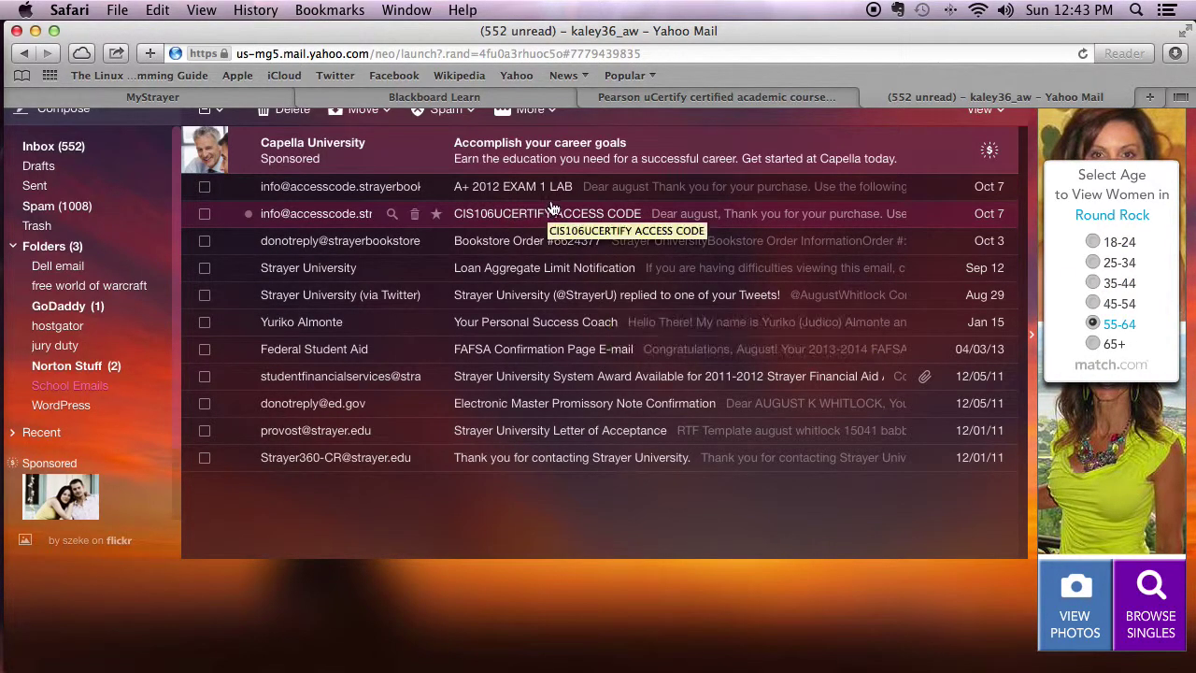
left_click(481, 187)
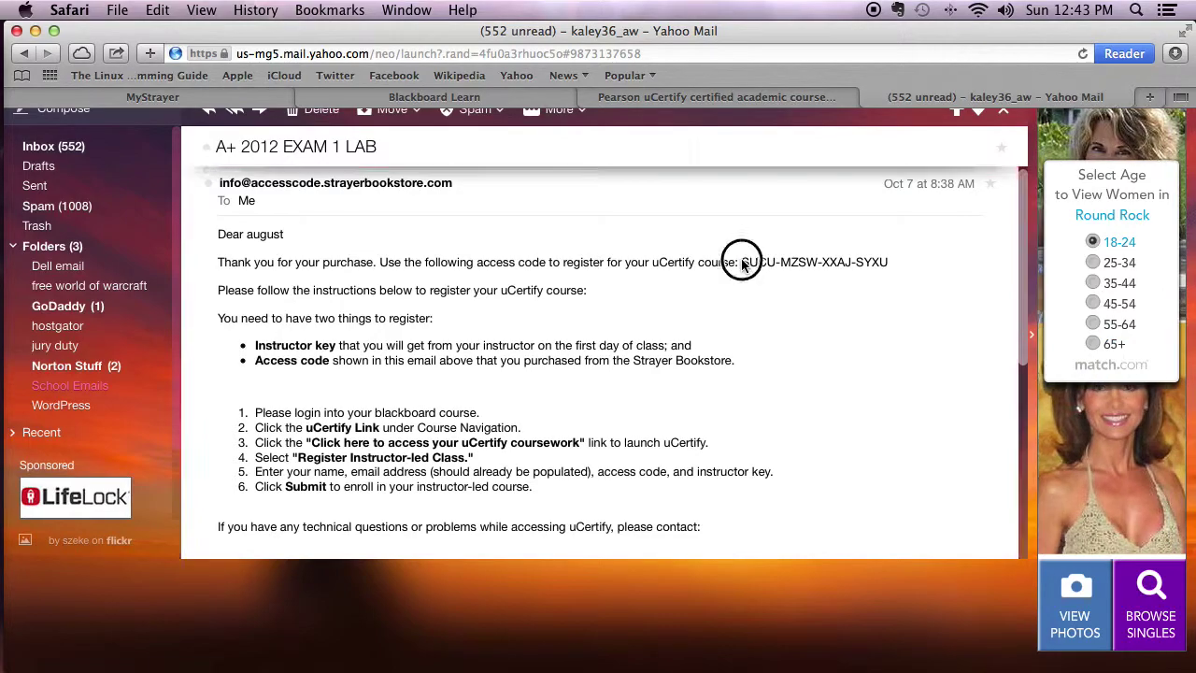
left_click_drag(742, 261, 892, 261)
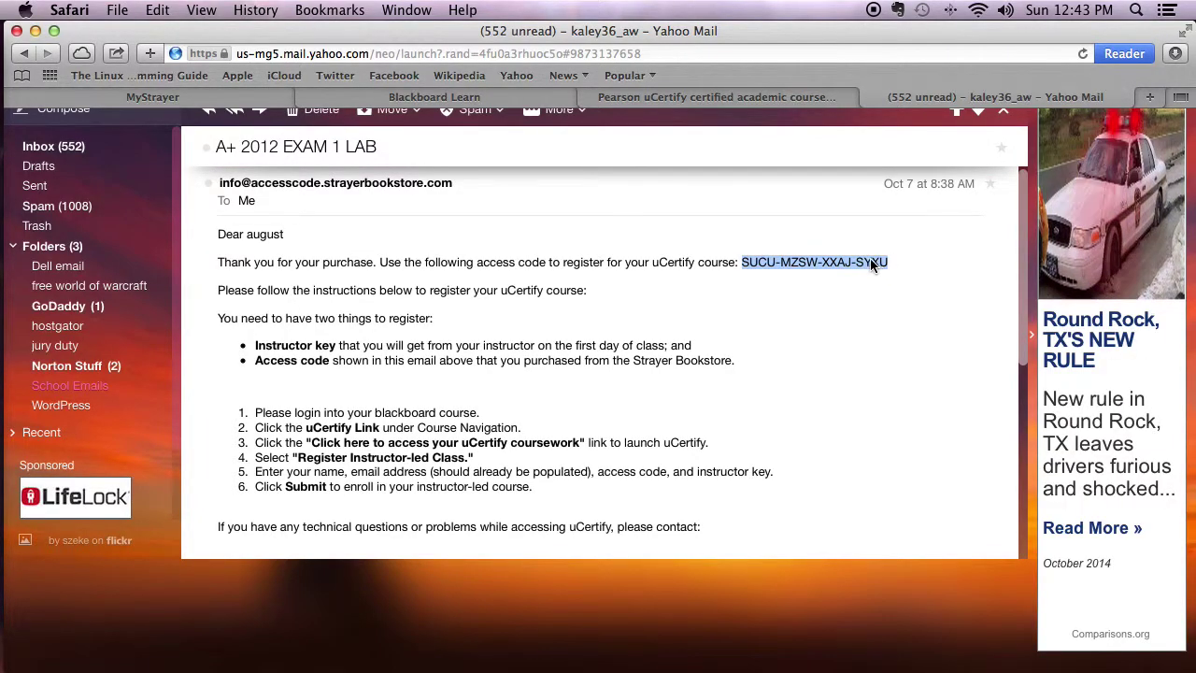
Return to the Blackboard Learn course page and select the Lab instructor key.
left_click(721, 98)
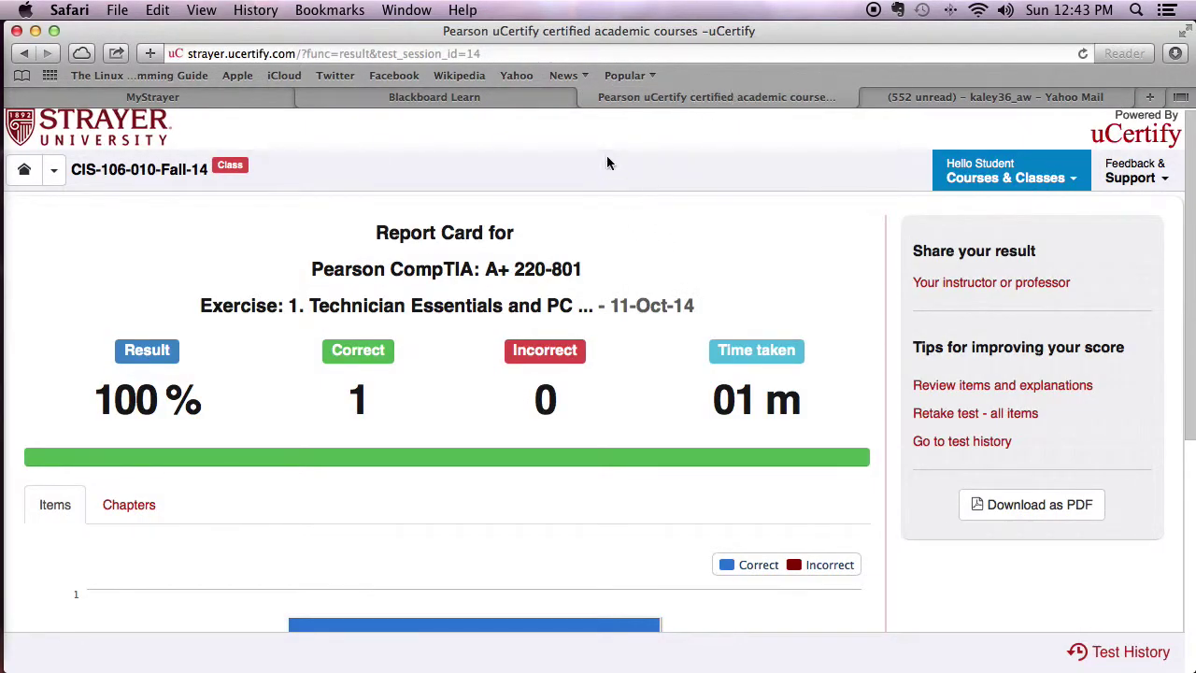
left_click(493, 98)
left_click_drag(270, 497, 421, 495)
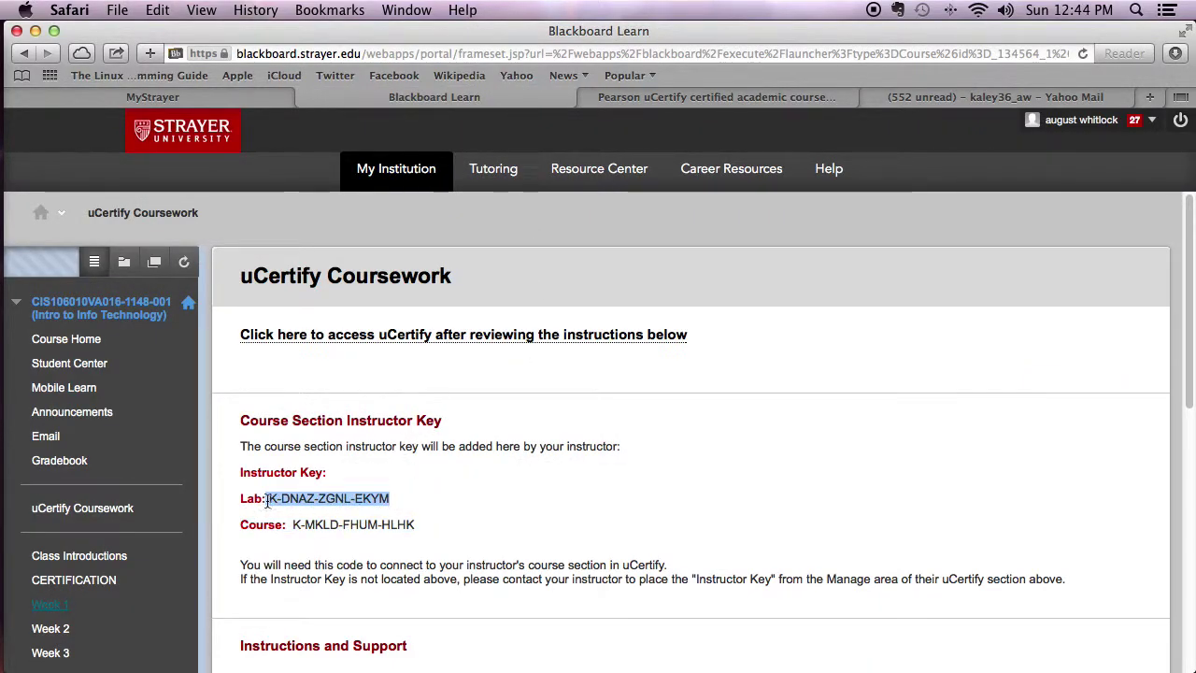